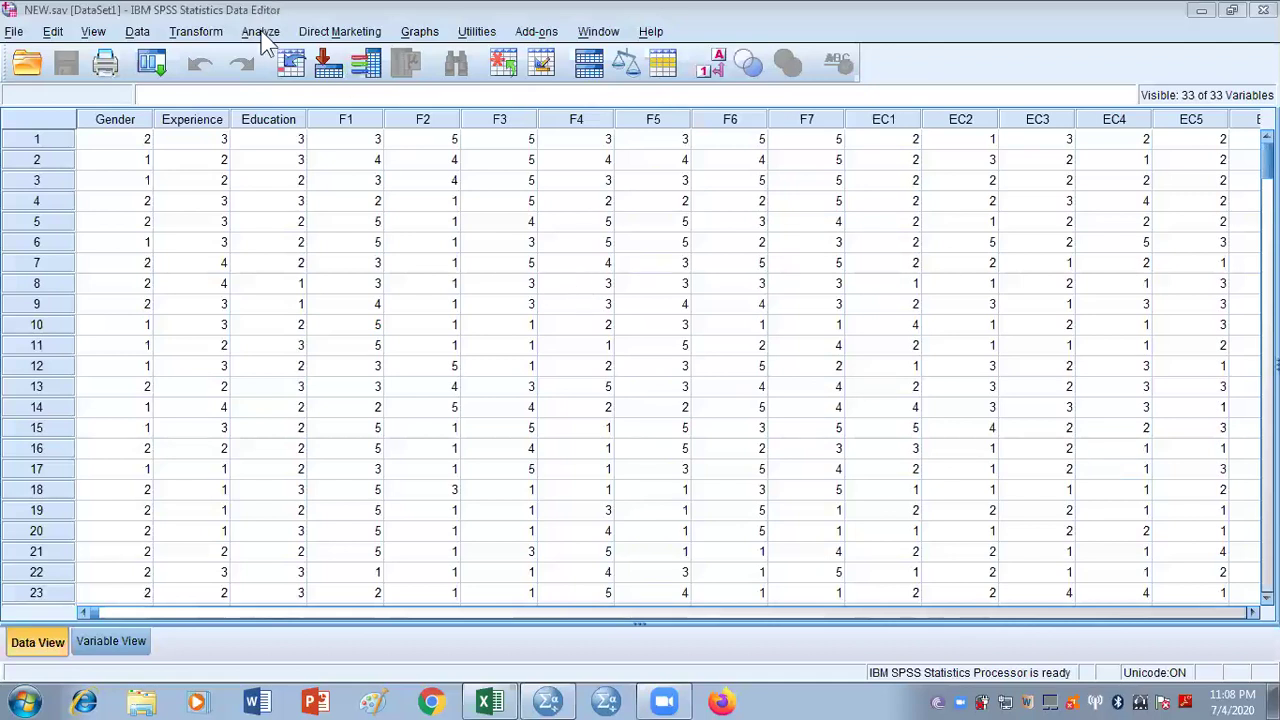
Open the Descriptives analysis and reset it to clear the previously chosen variables
click(266, 34)
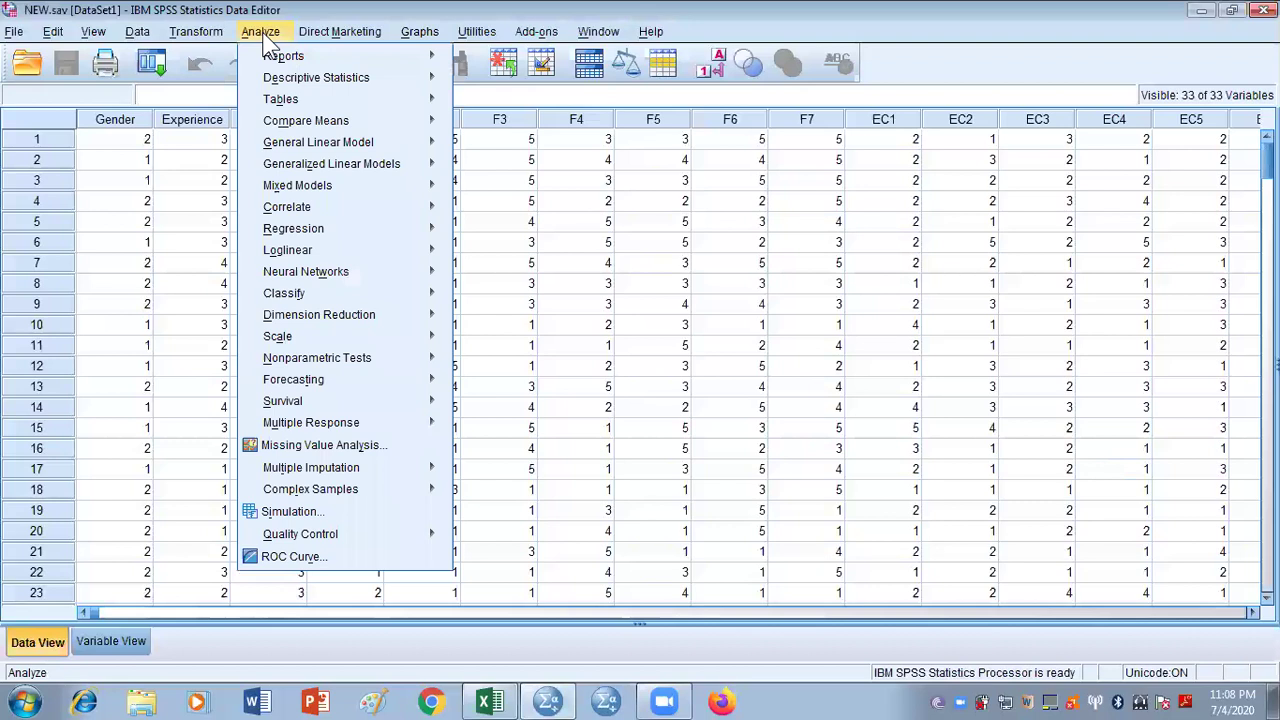
mouse_move(384, 84)
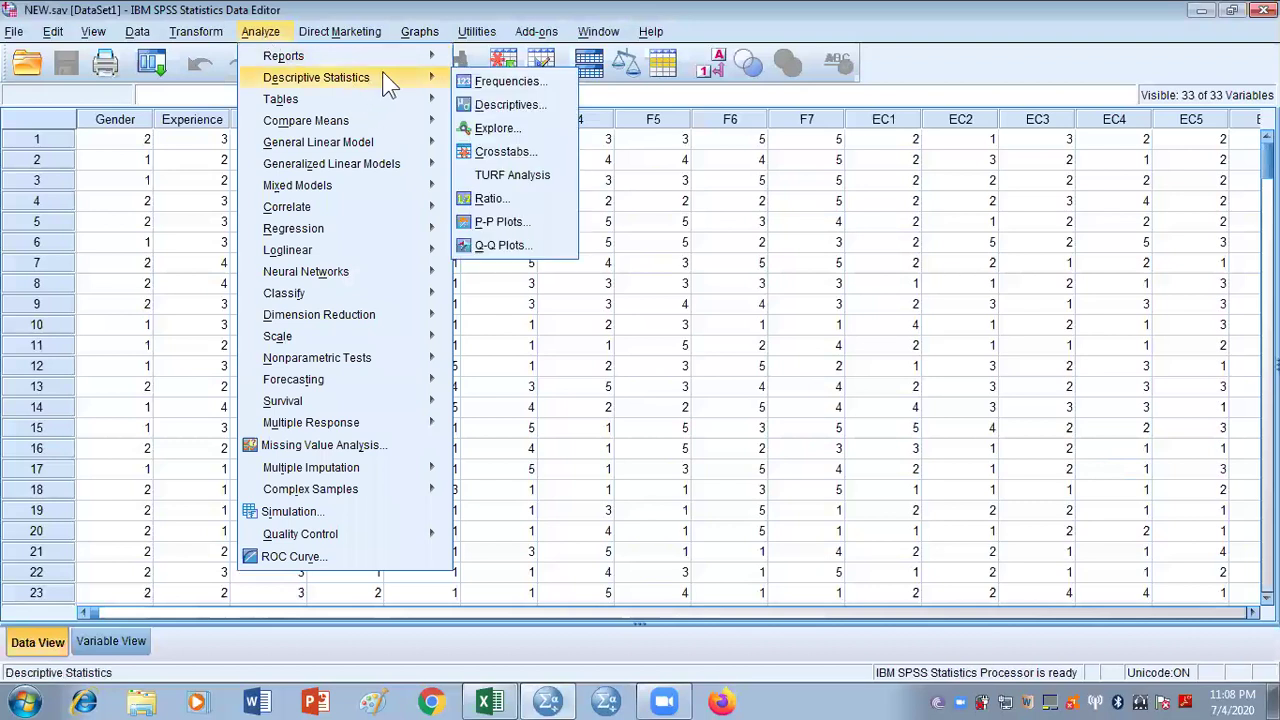
click(512, 104)
click(272, 32)
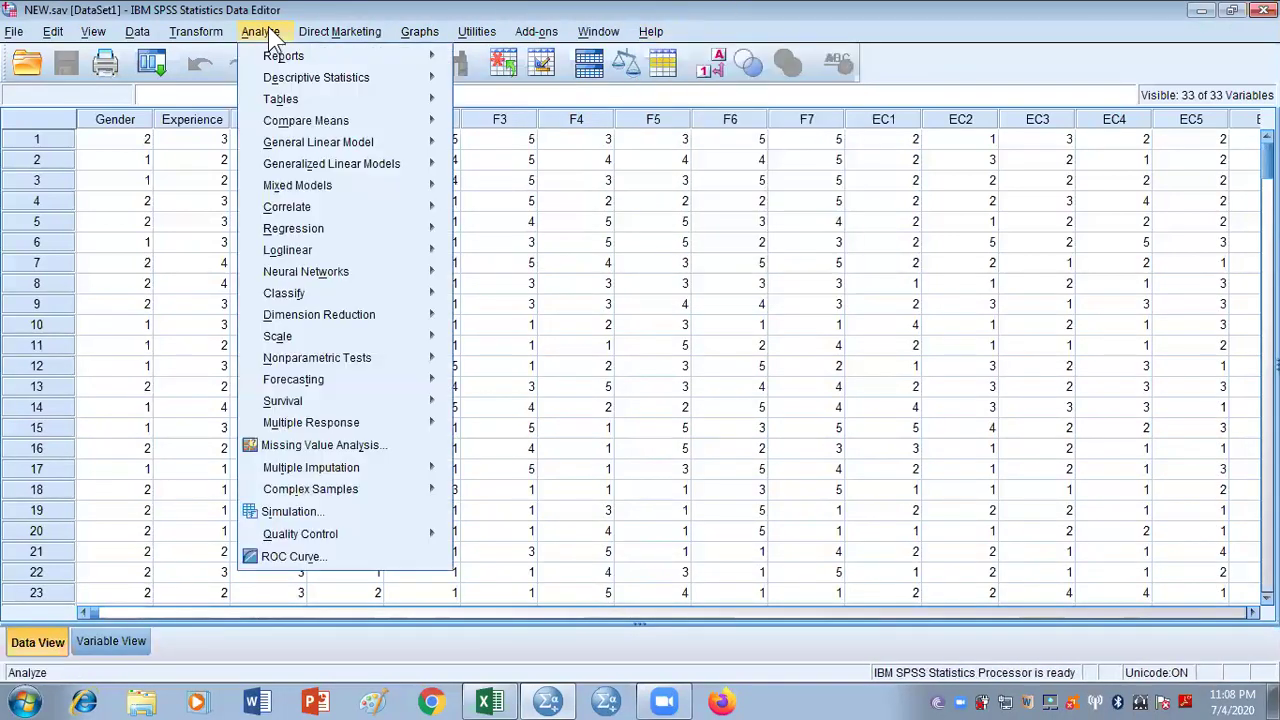
mouse_move(378, 82)
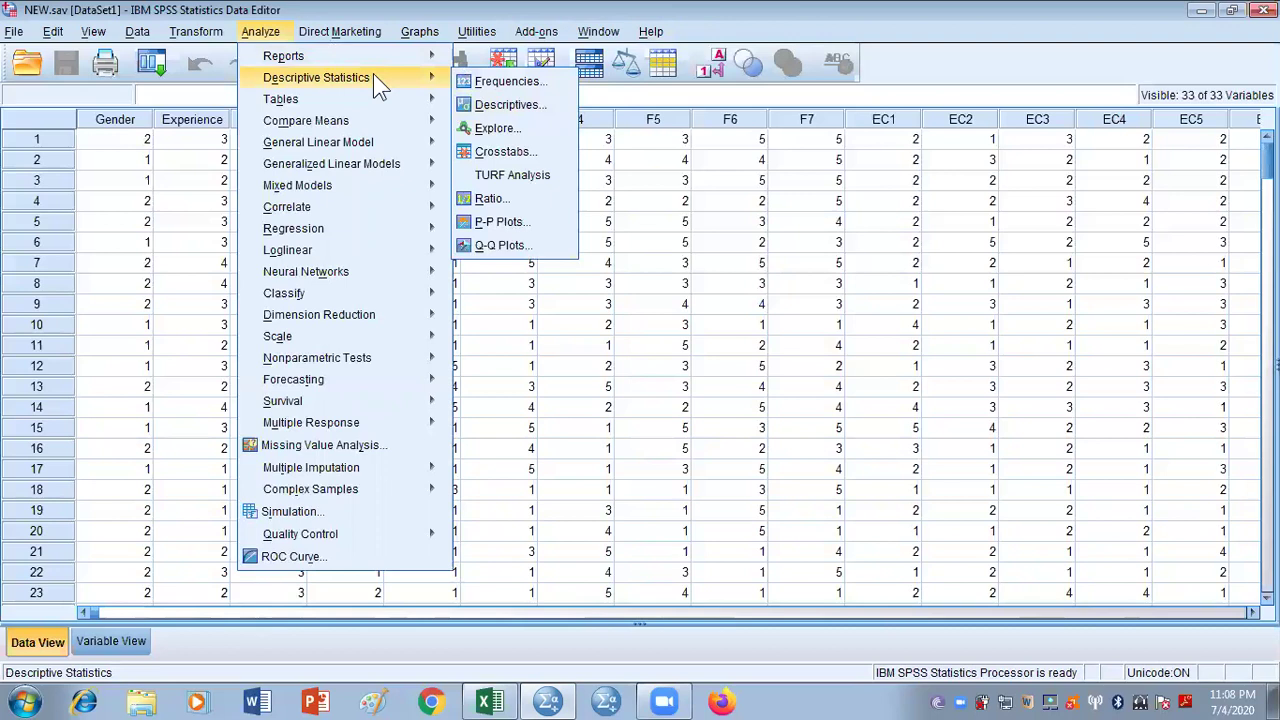
click(493, 104)
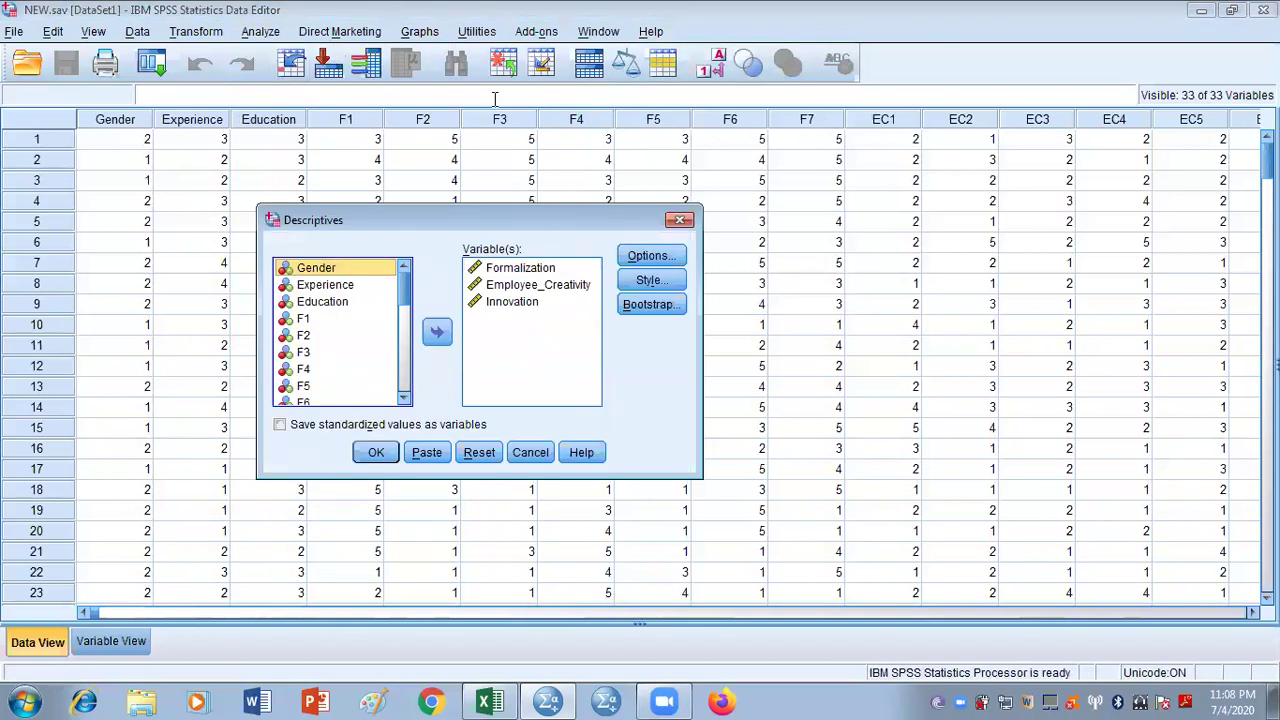
click(478, 452)
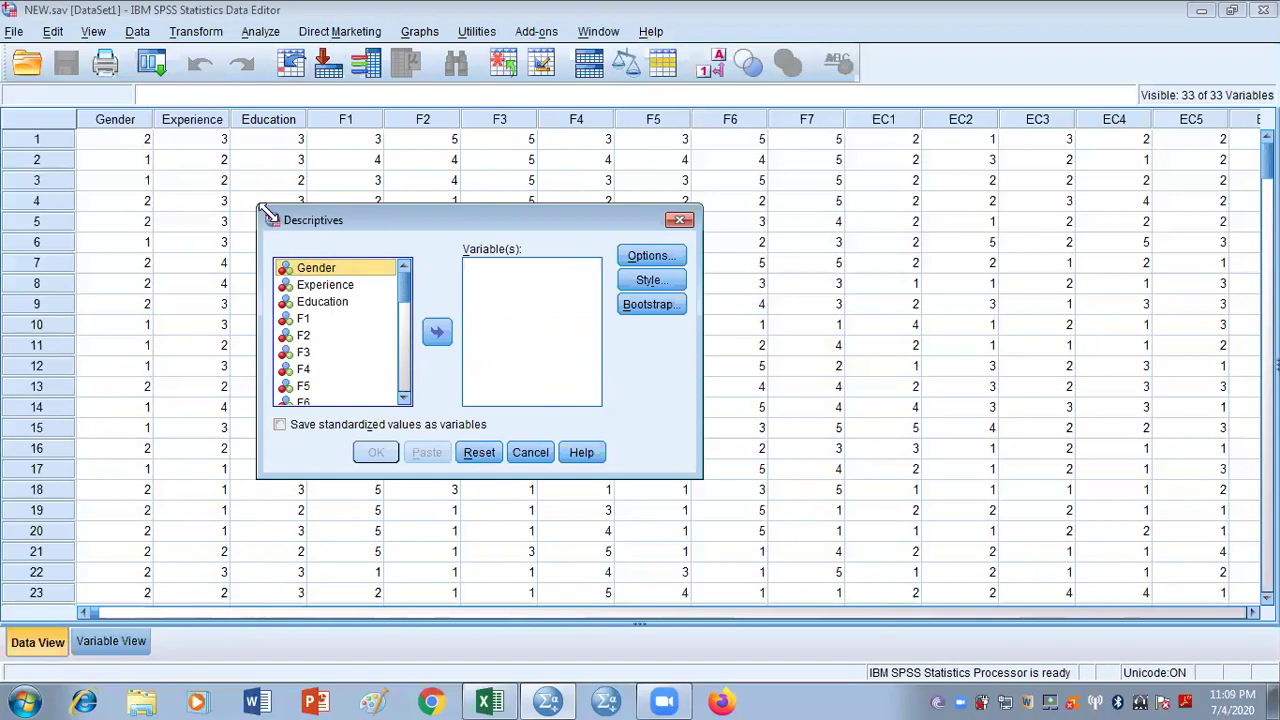
Enlarge the Descriptives dialog and run the analysis on Formalization, Employee_Creativity and Innovation
drag(266, 214, 156, 107)
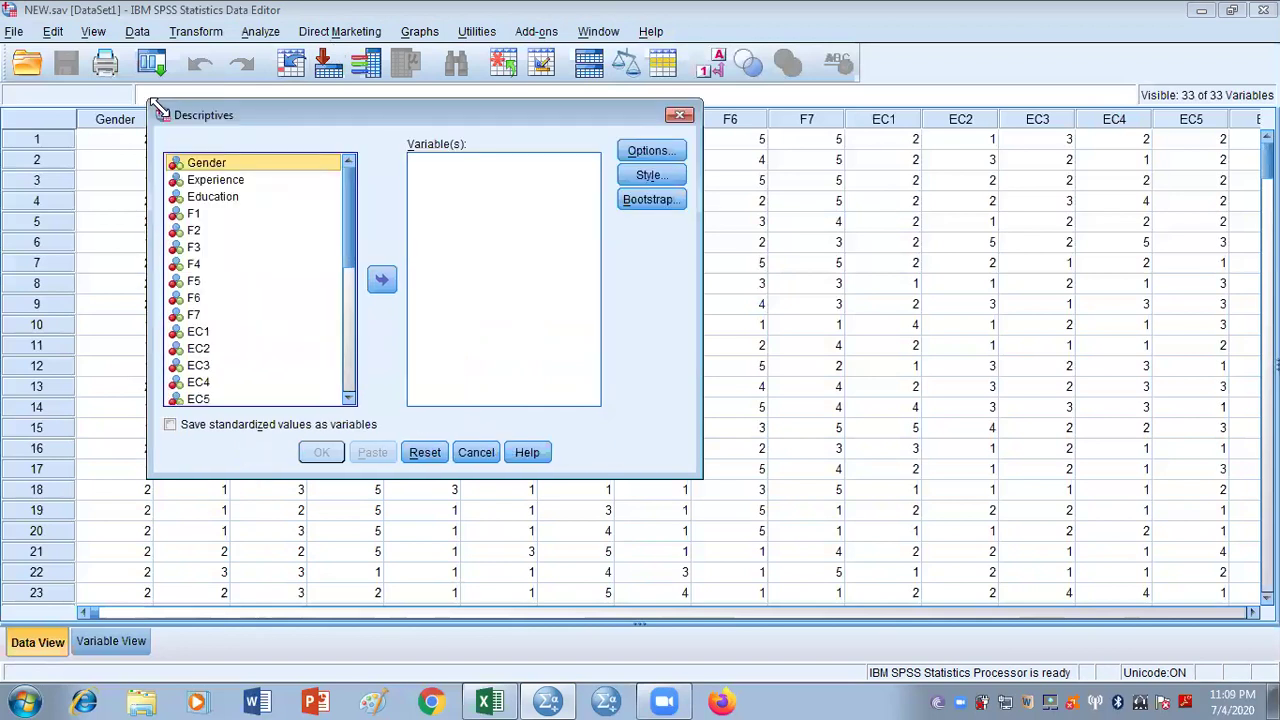
drag(350, 238, 352, 388)
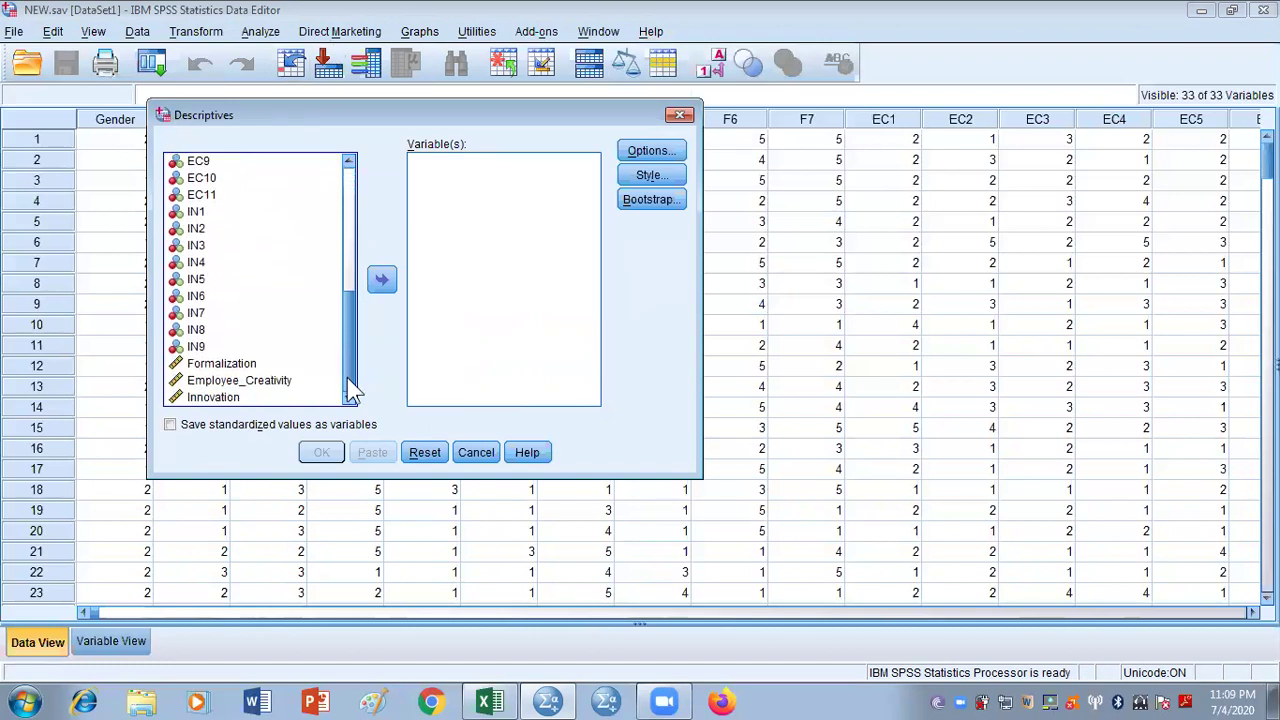
click(244, 363)
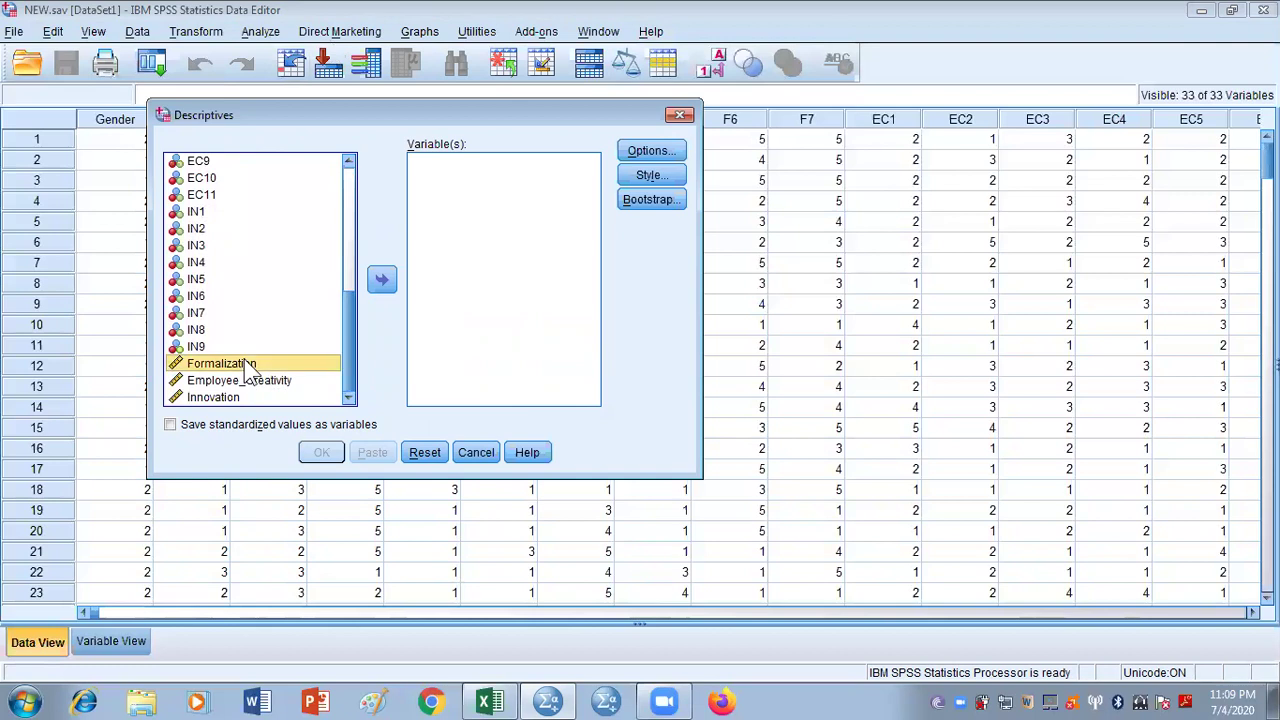
key(shift+Down)
key(shift+Down)
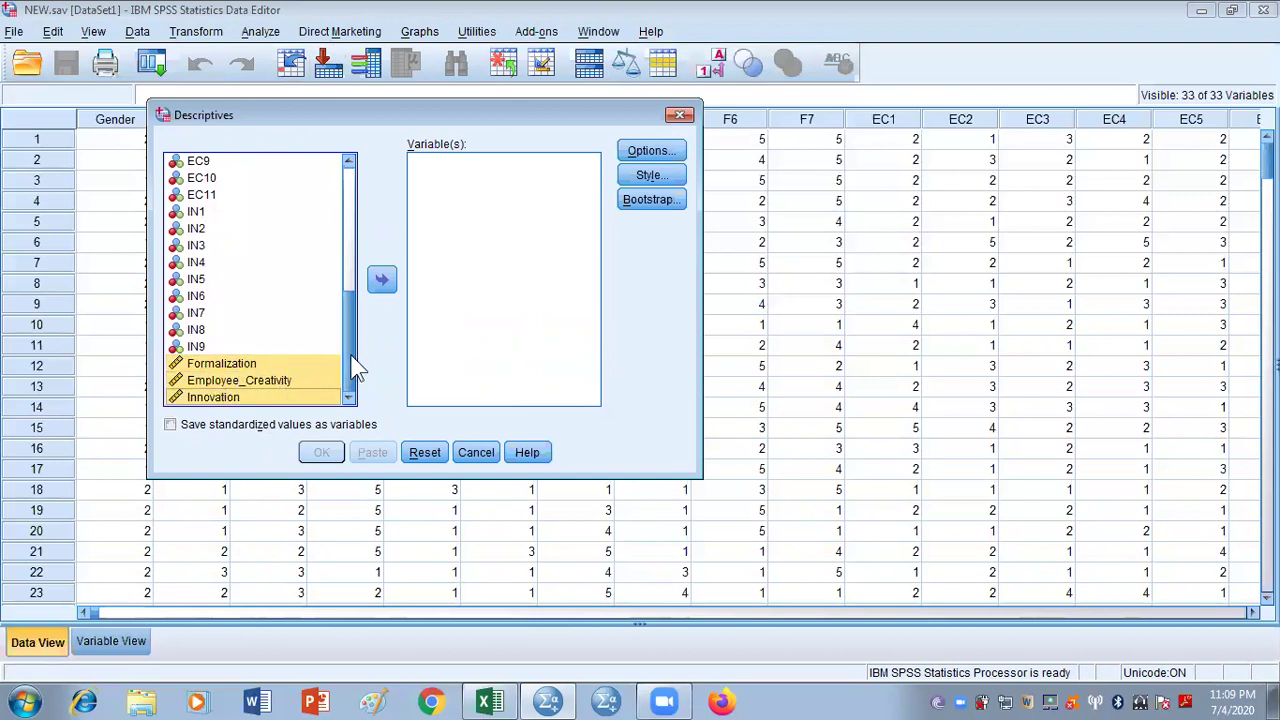
click(382, 281)
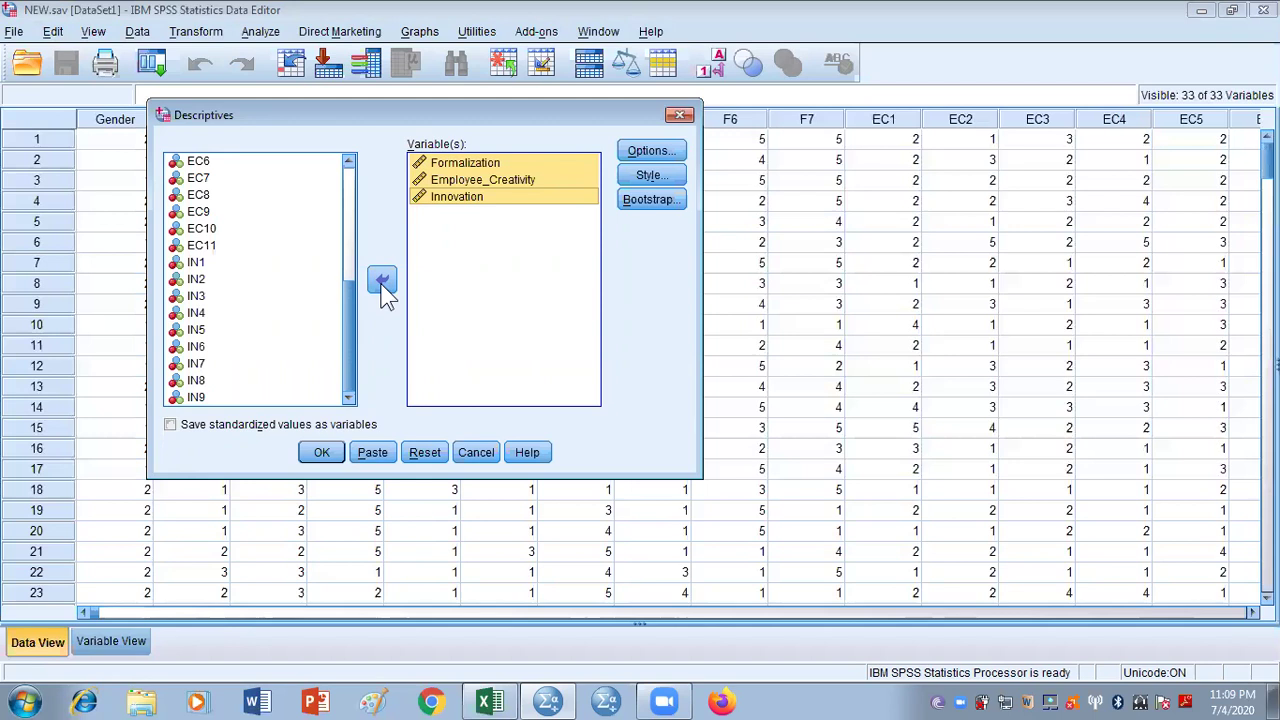
click(322, 453)
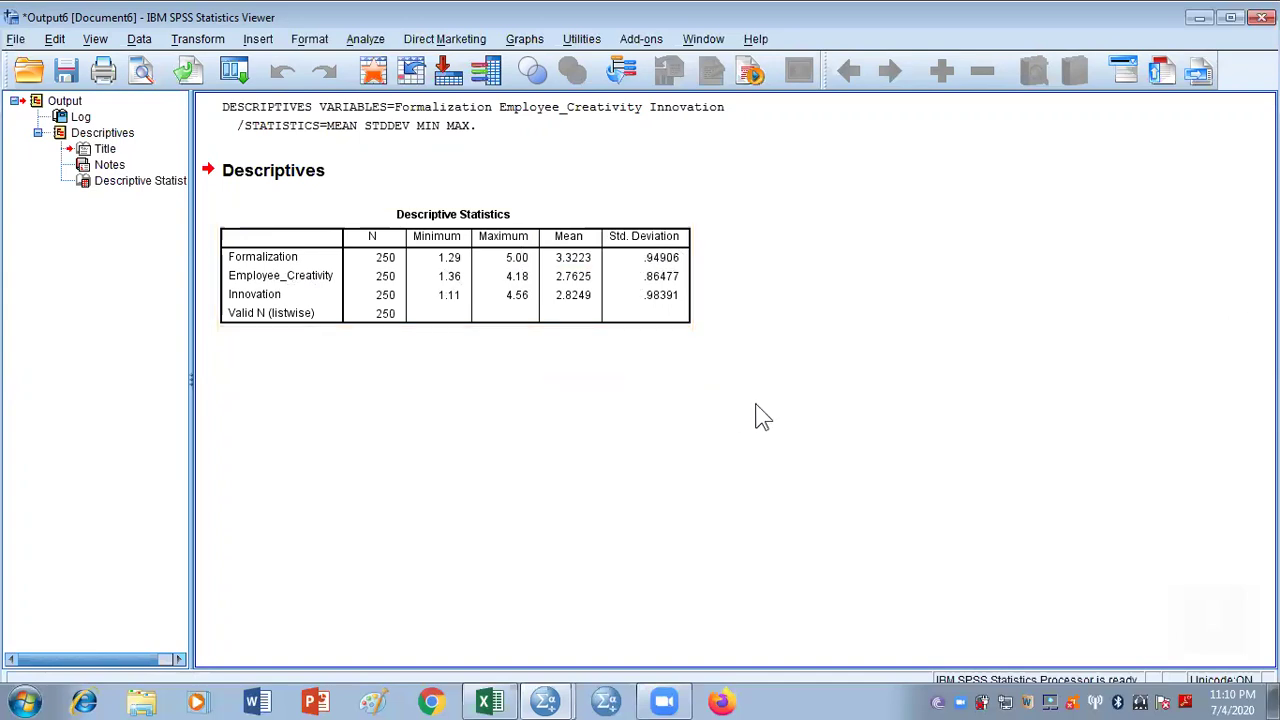
Rerun Descriptives on the same three variables with Minimum and Maximum excluded and Kurtosis and Skewness included
click(238, 73)
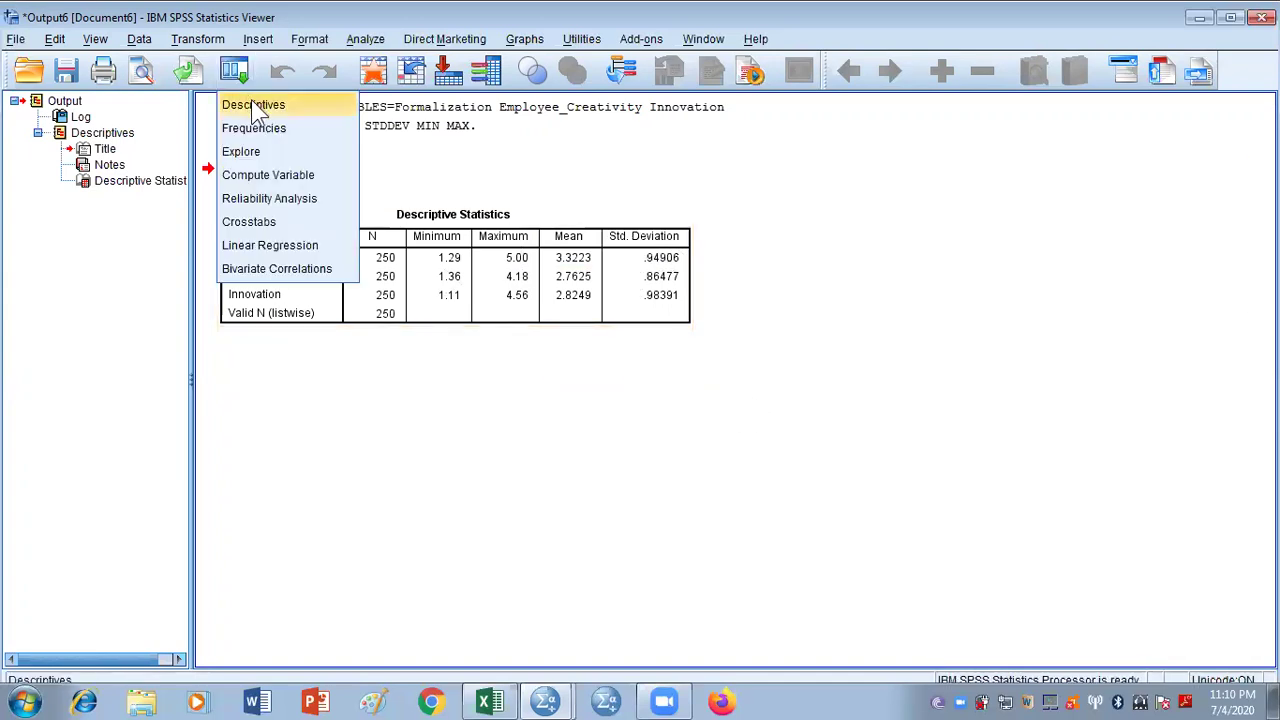
click(253, 106)
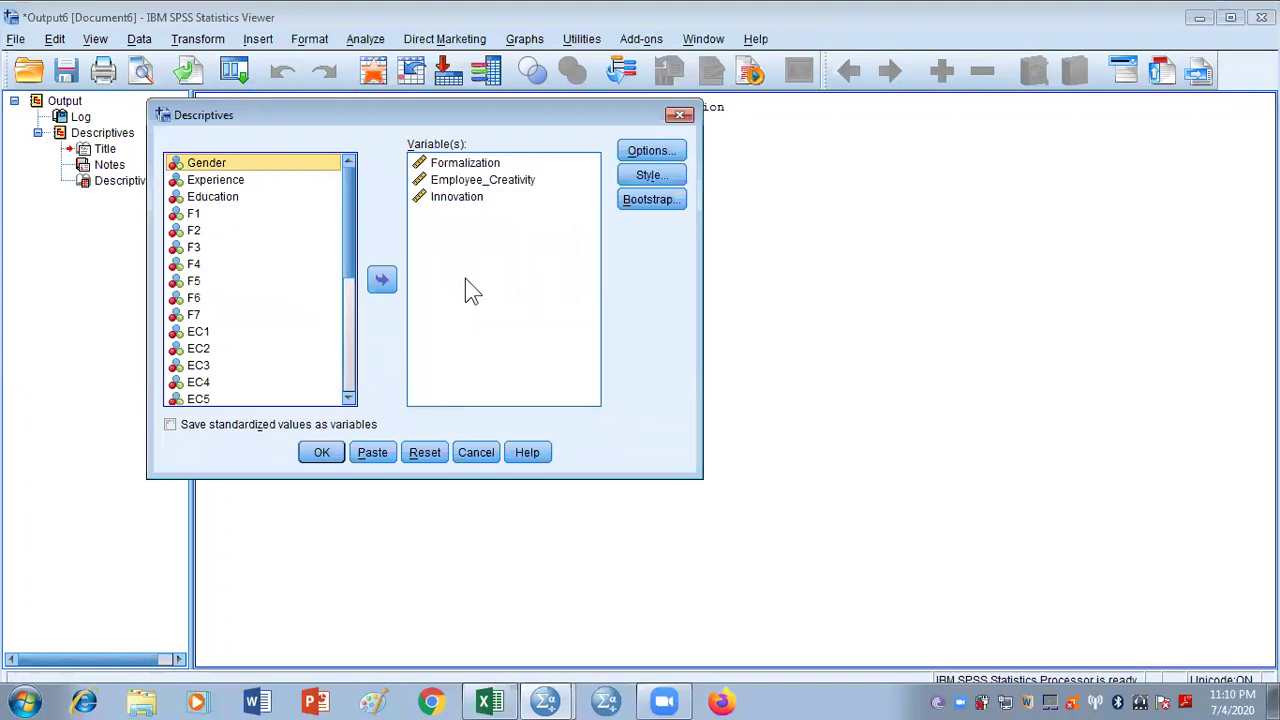
click(675, 155)
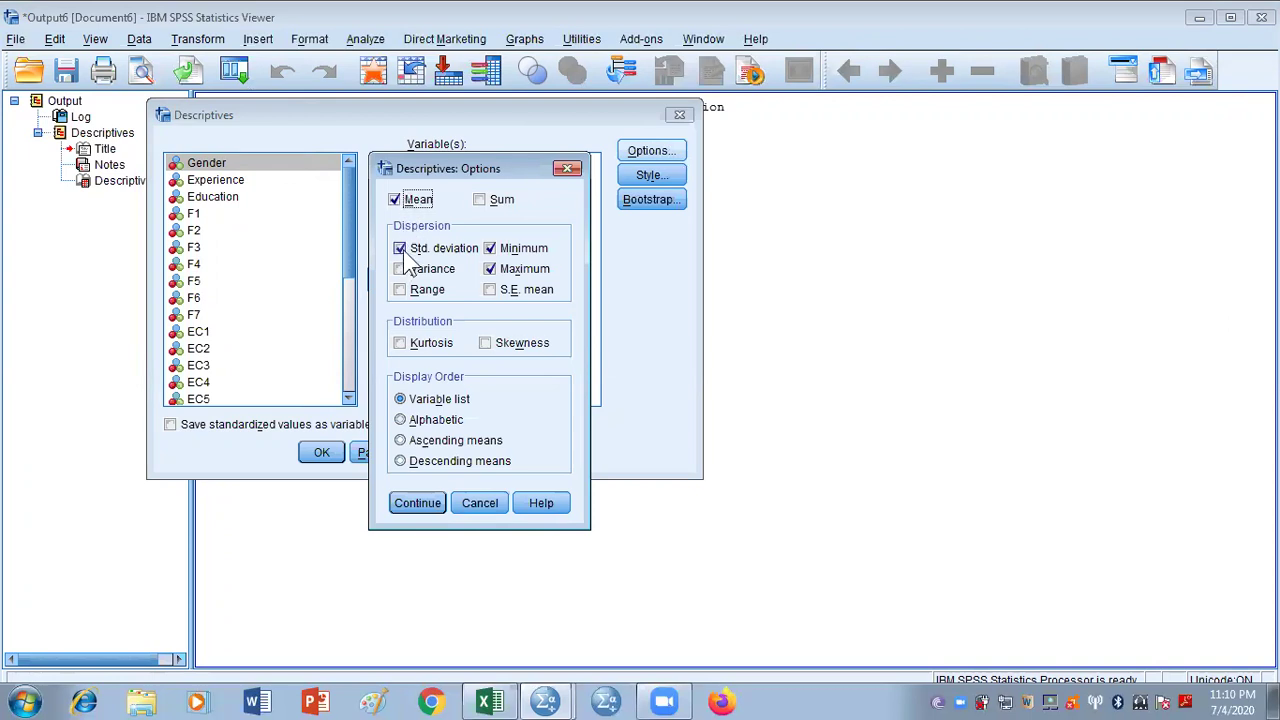
click(491, 270)
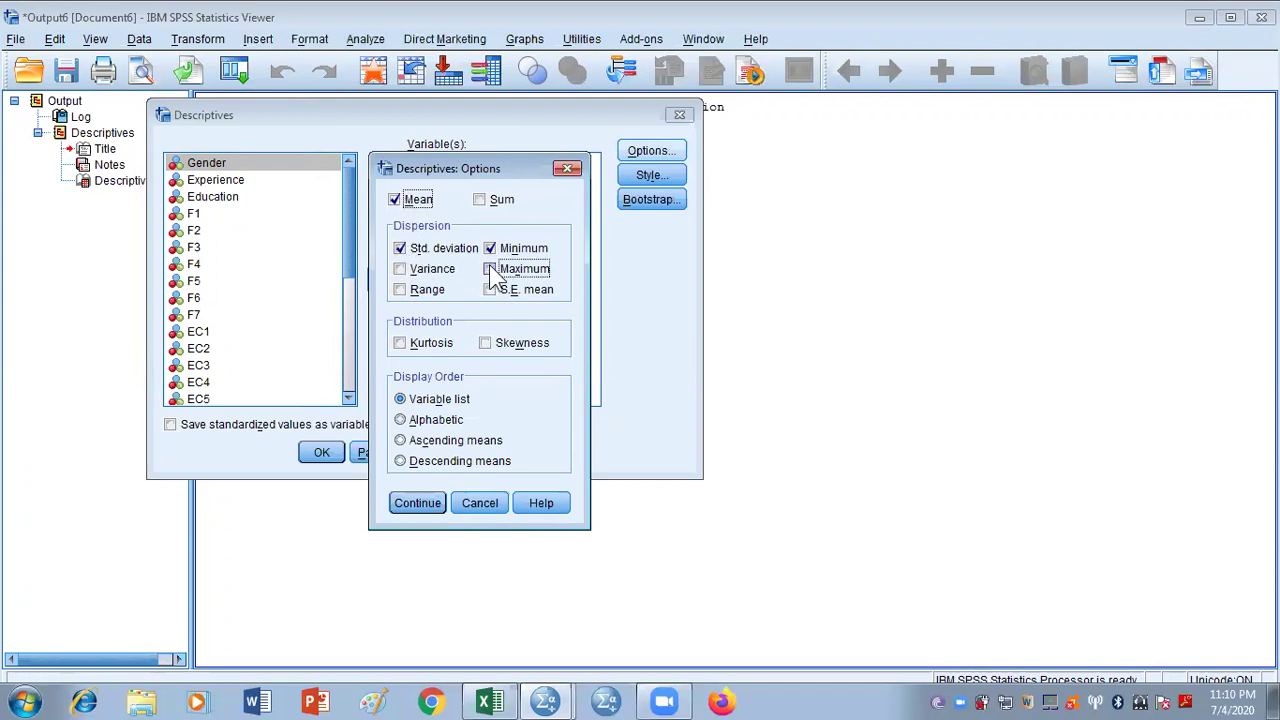
click(489, 249)
click(402, 344)
click(486, 344)
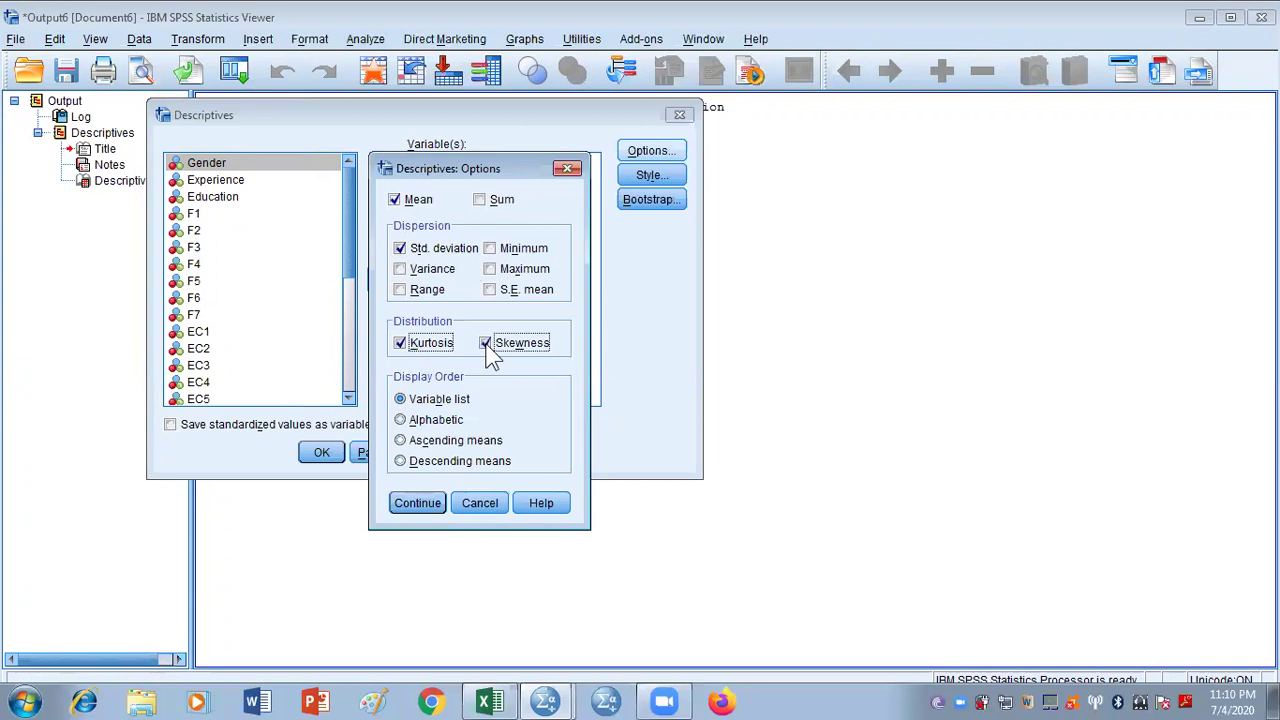
click(418, 502)
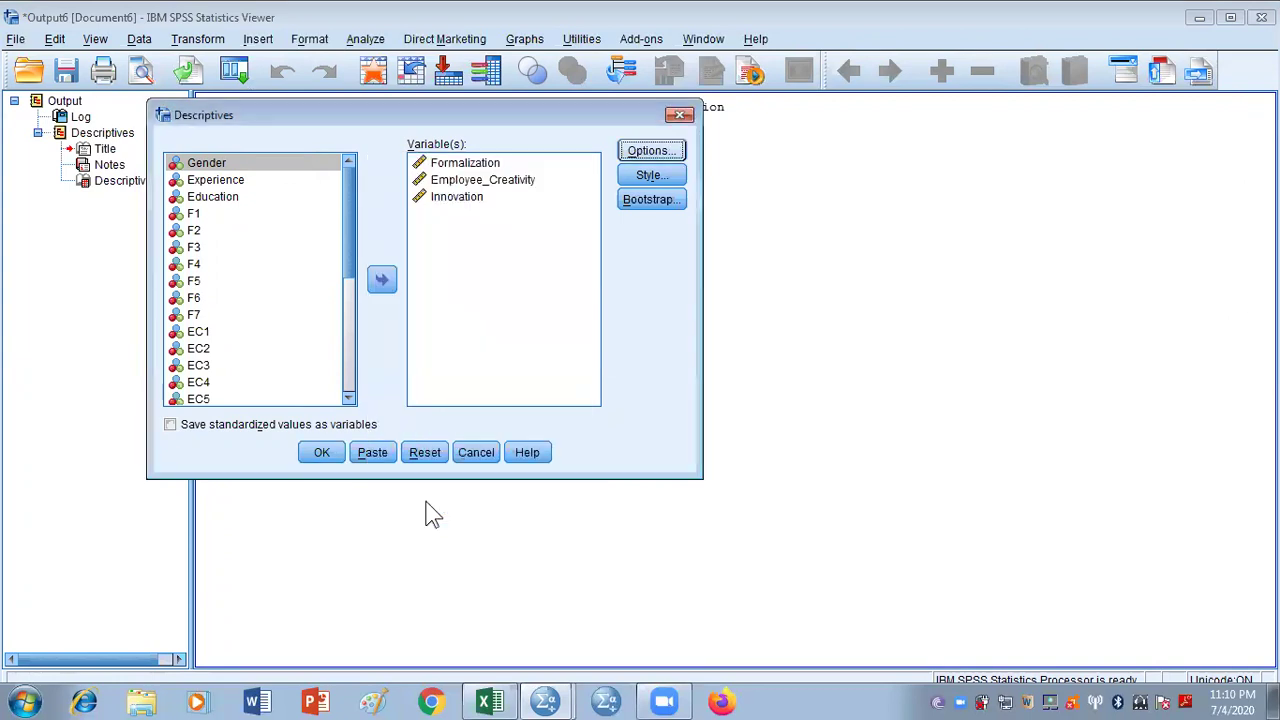
click(321, 453)
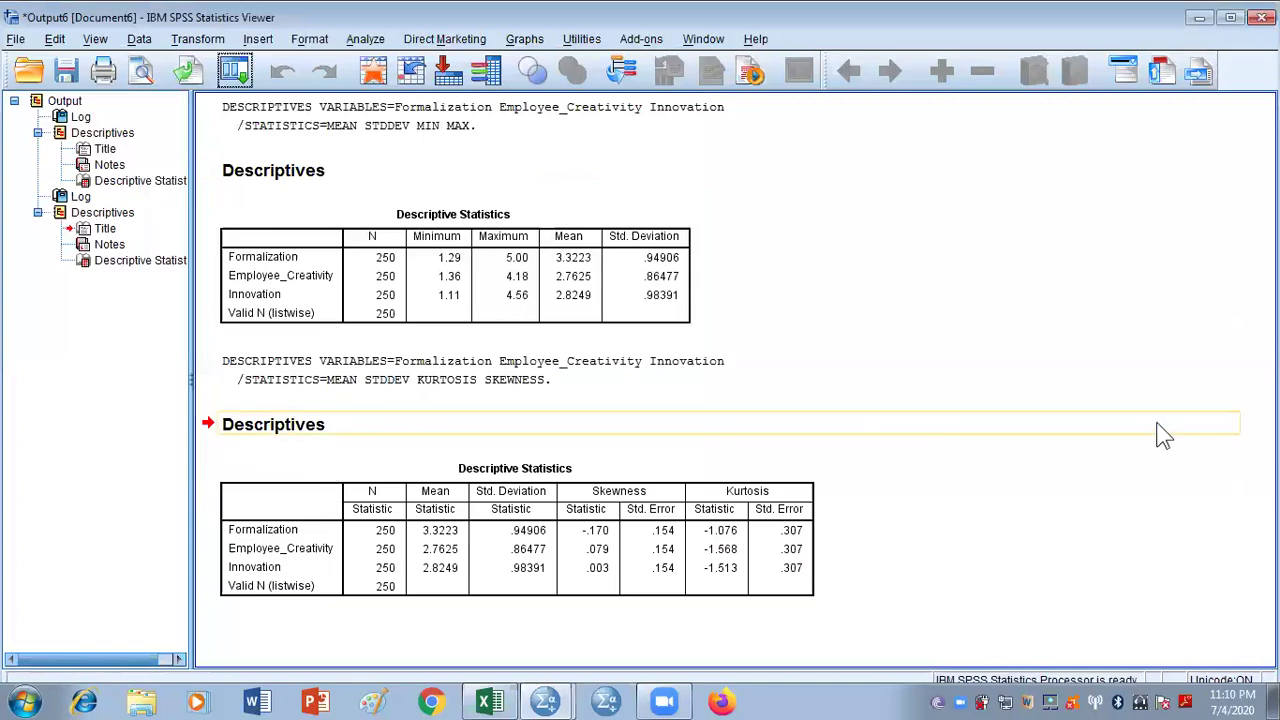
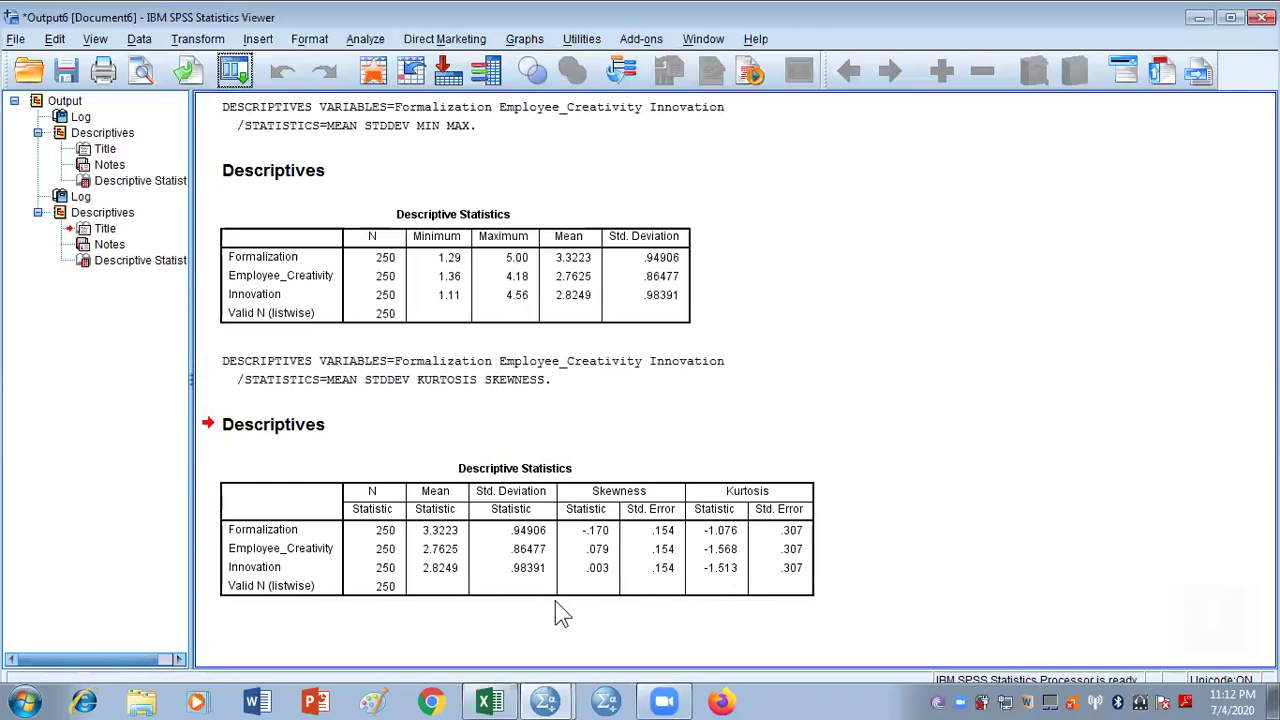
Examine the skewness and kurtosis statistics of the three variables in the second Descriptive Statistics table
click(556, 600)
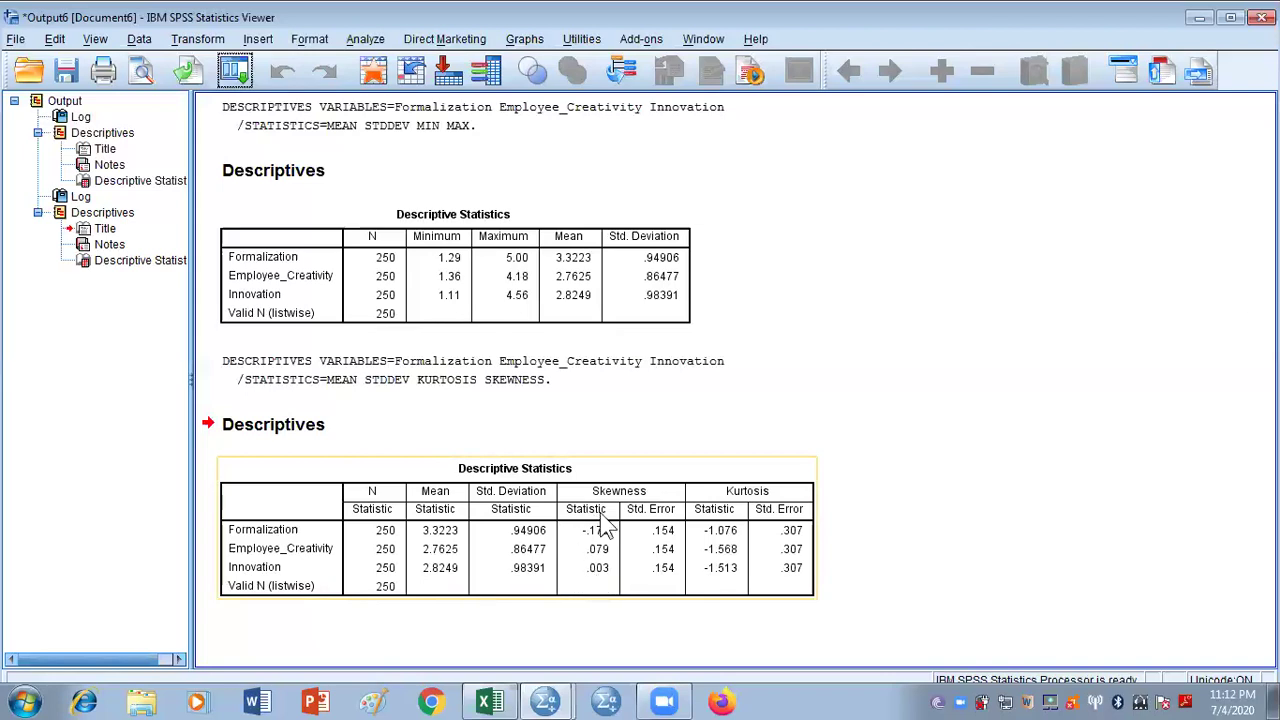
click(850, 584)
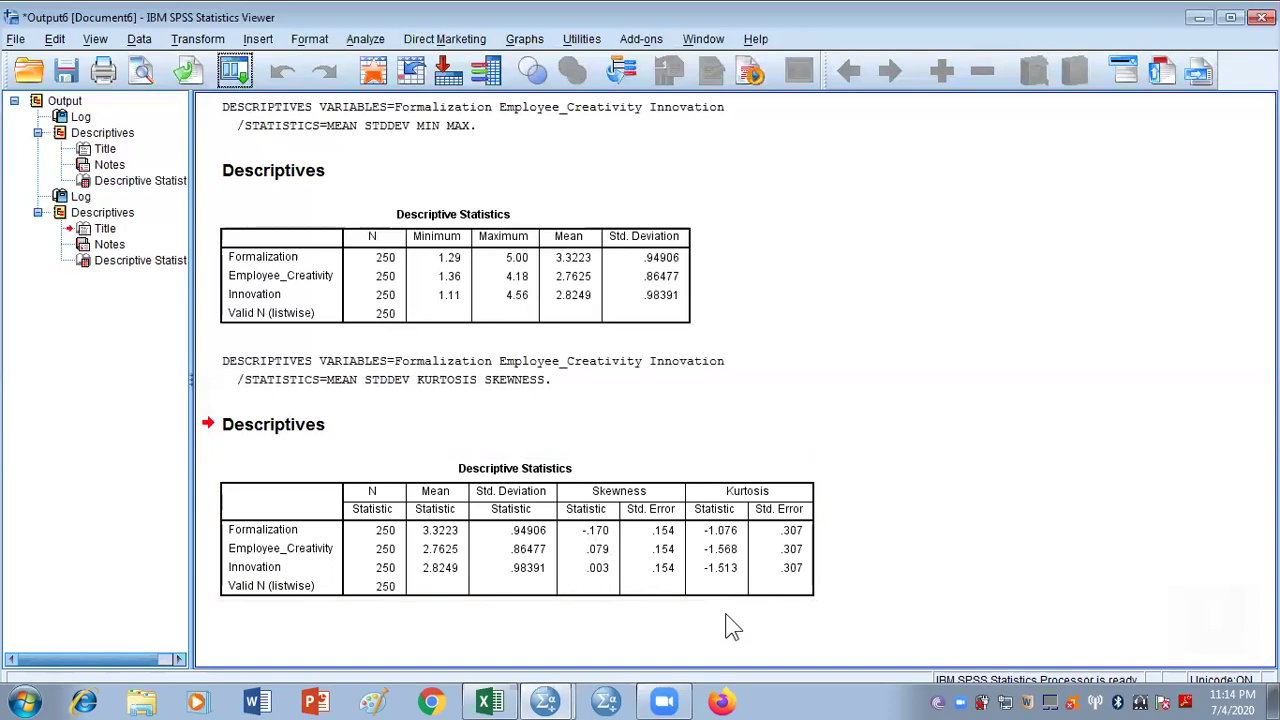
click(690, 545)
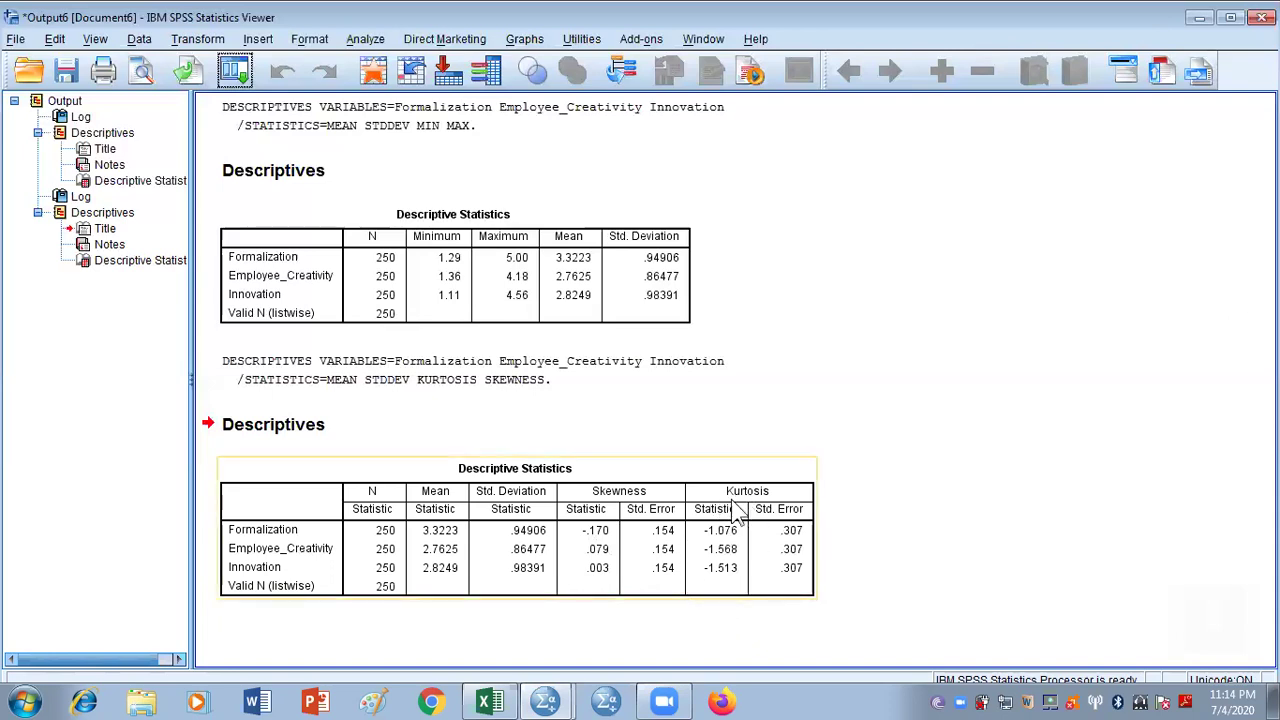
click(617, 620)
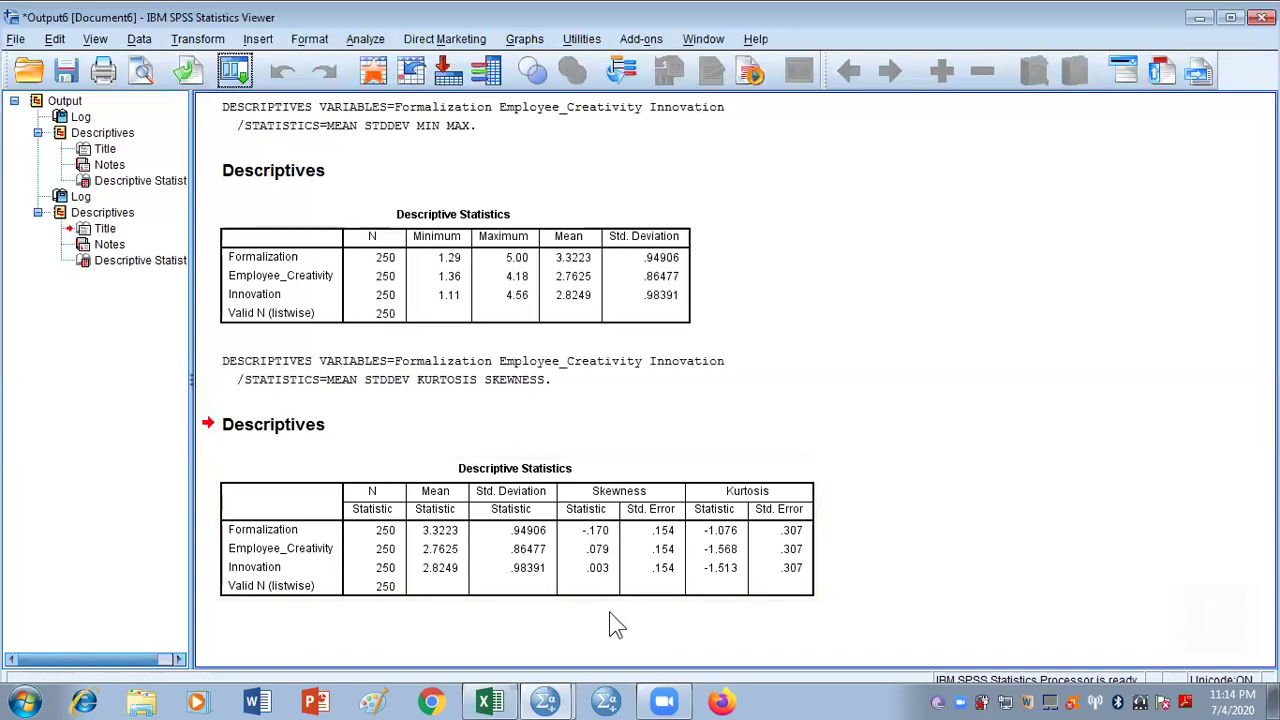
click(640, 590)
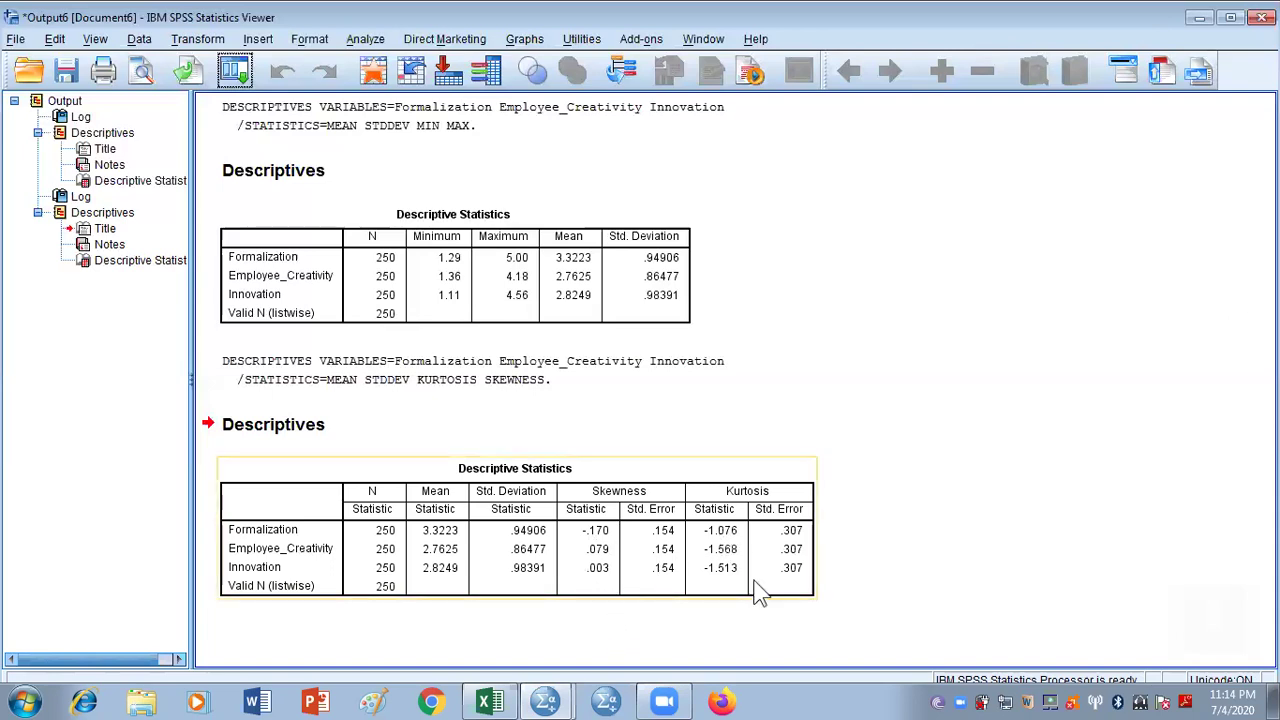
click(733, 601)
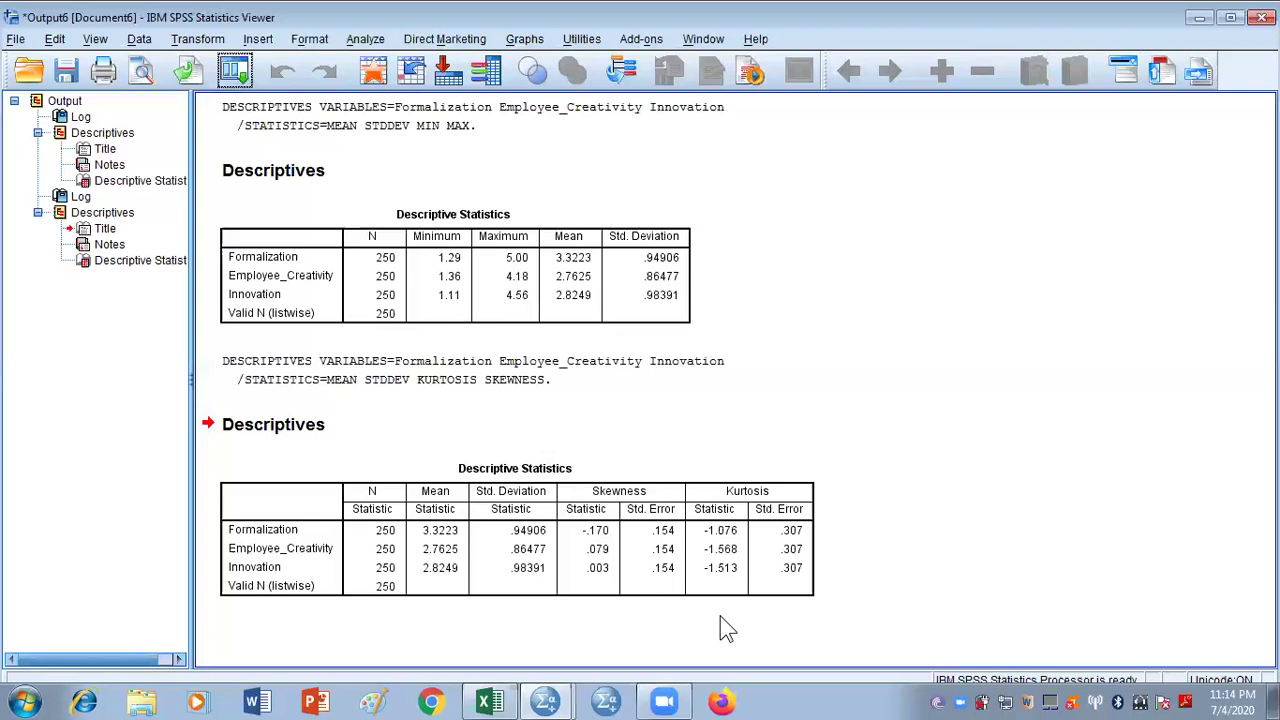
click(570, 515)
click(627, 617)
click(620, 556)
click(609, 634)
click(612, 600)
click(735, 640)
Open the Frequencies analysis and reset it to clear the previously chosen variables
click(366, 40)
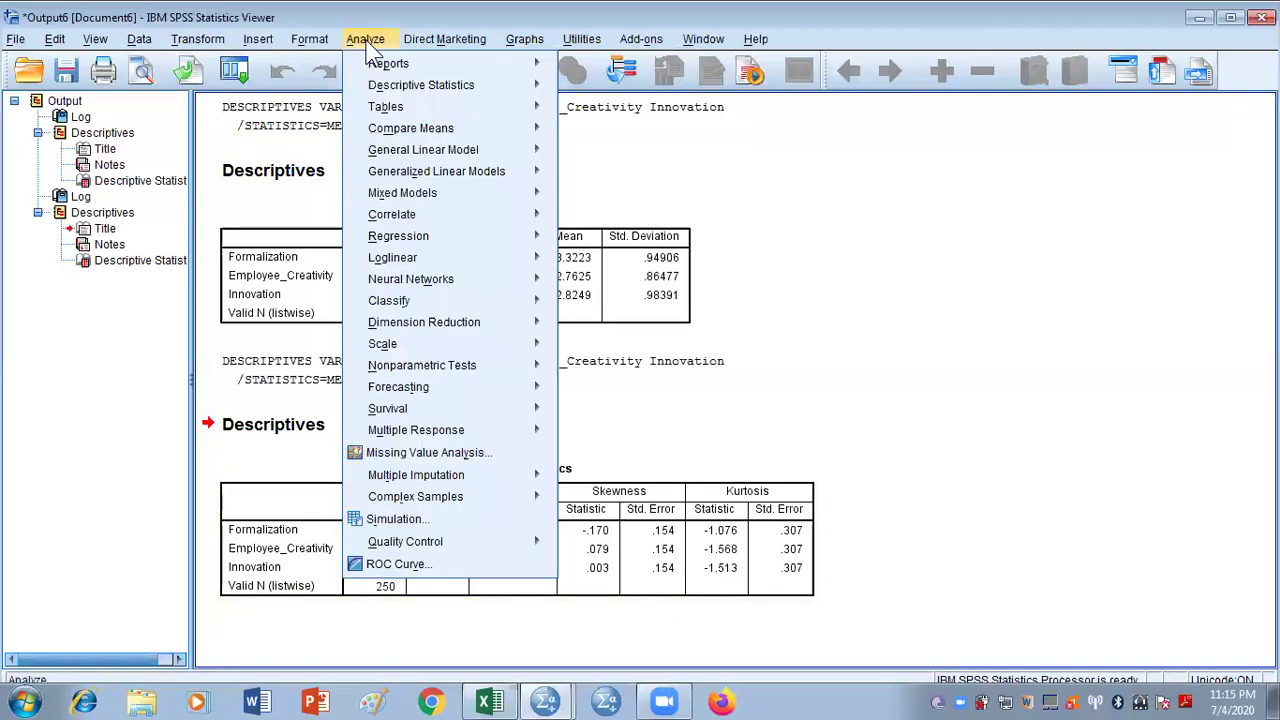
mouse_move(492, 85)
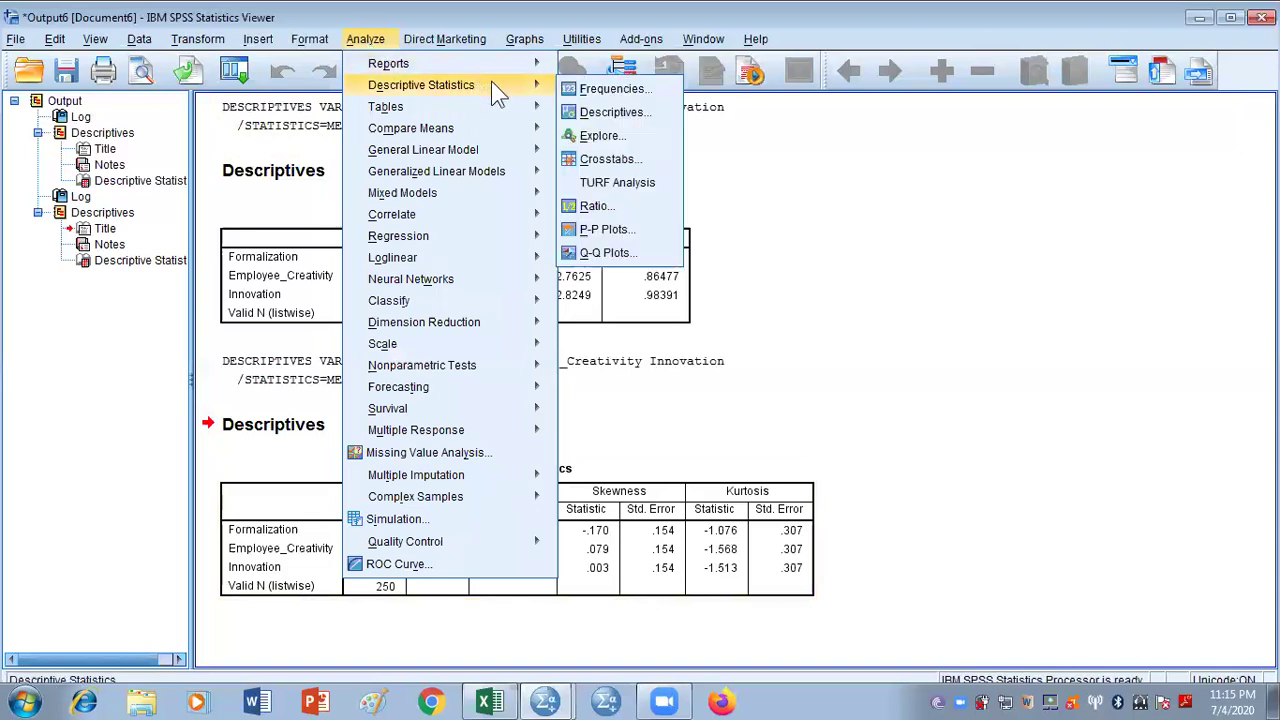
click(620, 89)
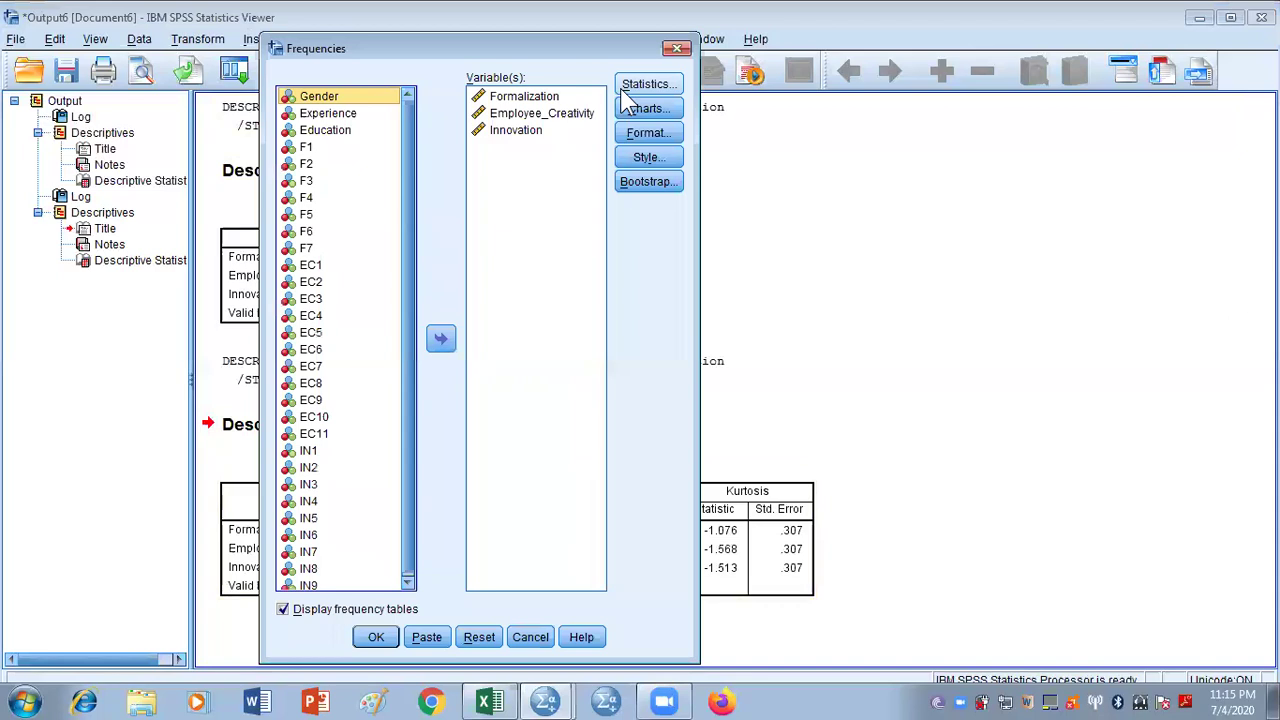
click(478, 637)
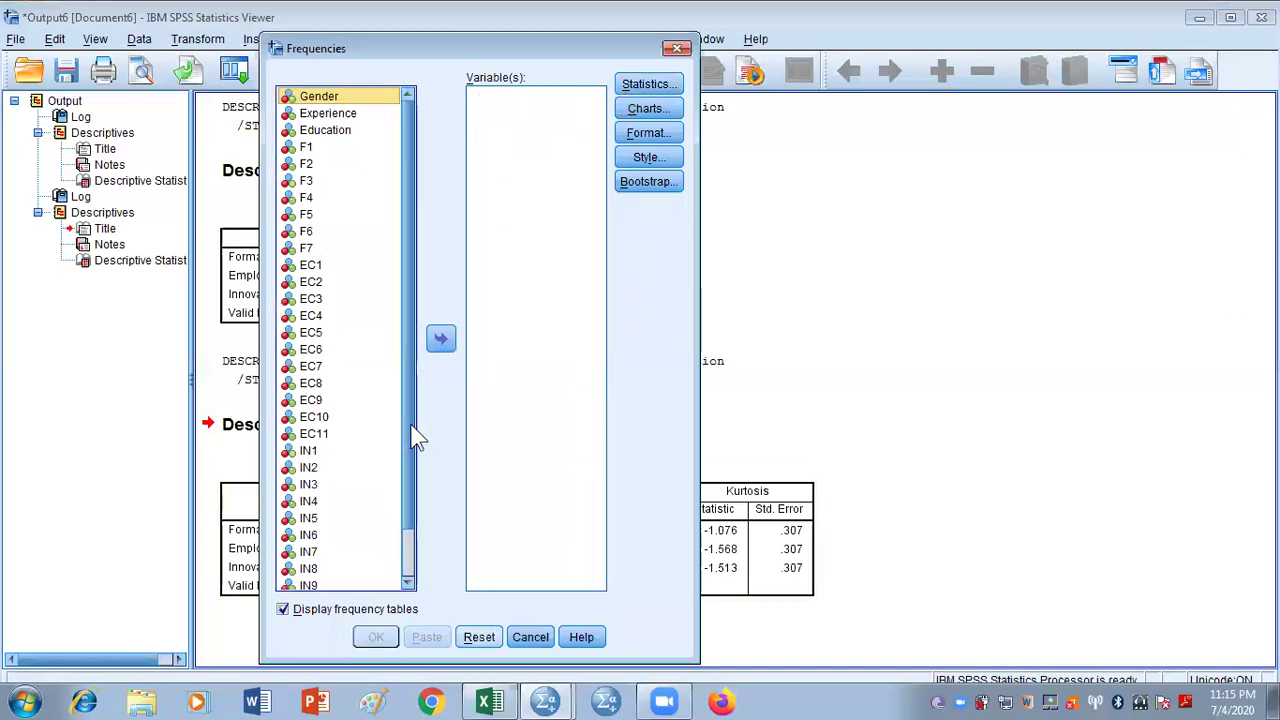
Add Formalization, Employee_Creativity and Innovation as the variables of the Frequencies analysis
scroll(414, 523, down, 1)
click(362, 548)
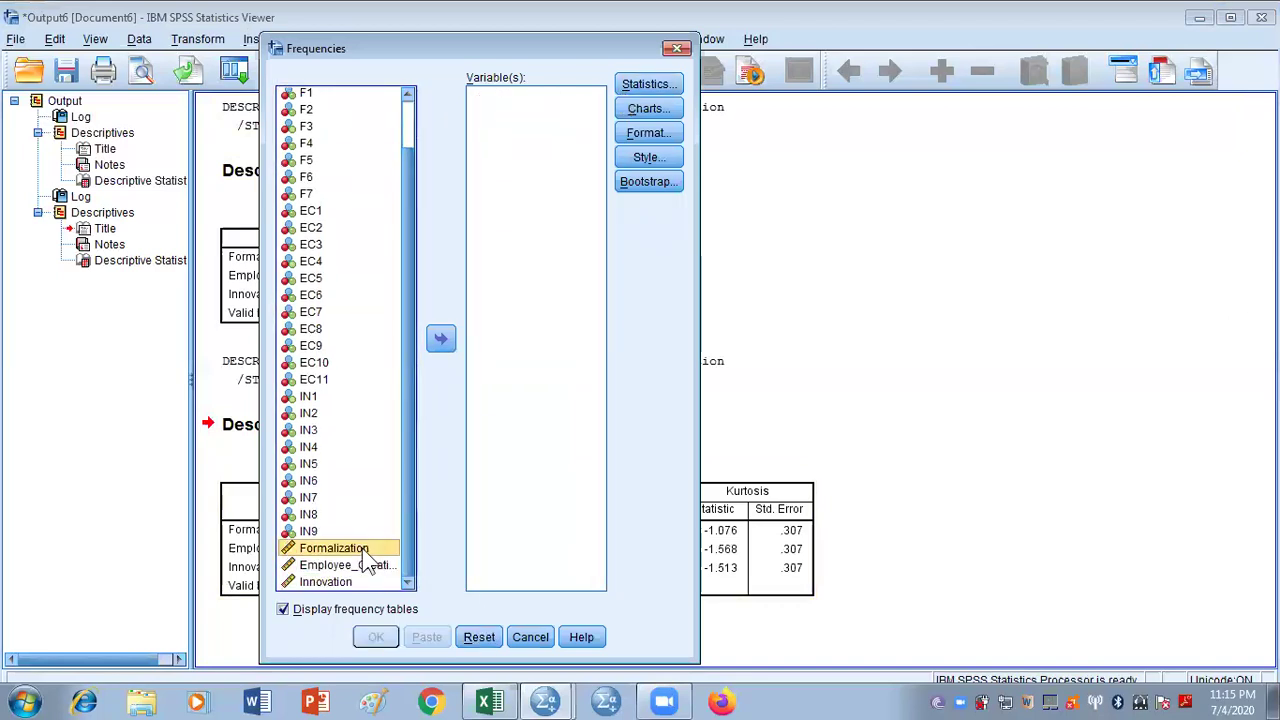
key(shift+Down)
key(shift+Down)
click(443, 343)
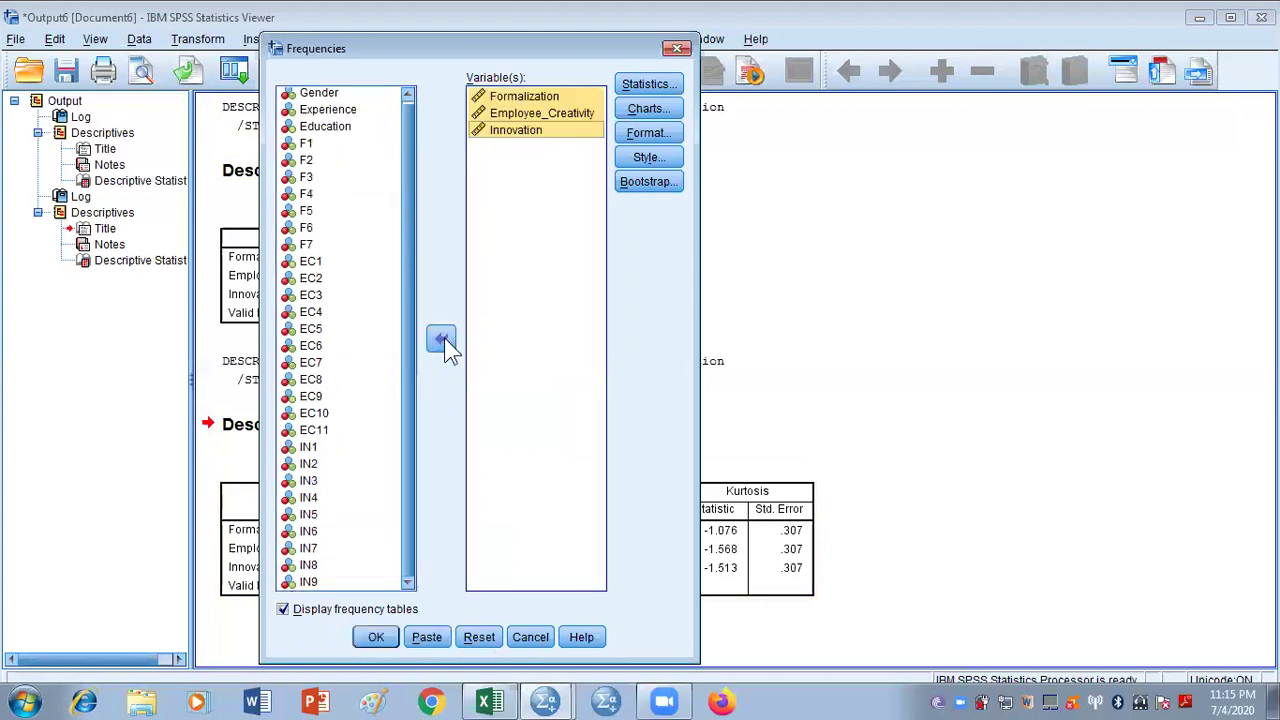
Set the Frequencies charts to histograms with a normal curve shown and run the analysis
click(648, 85)
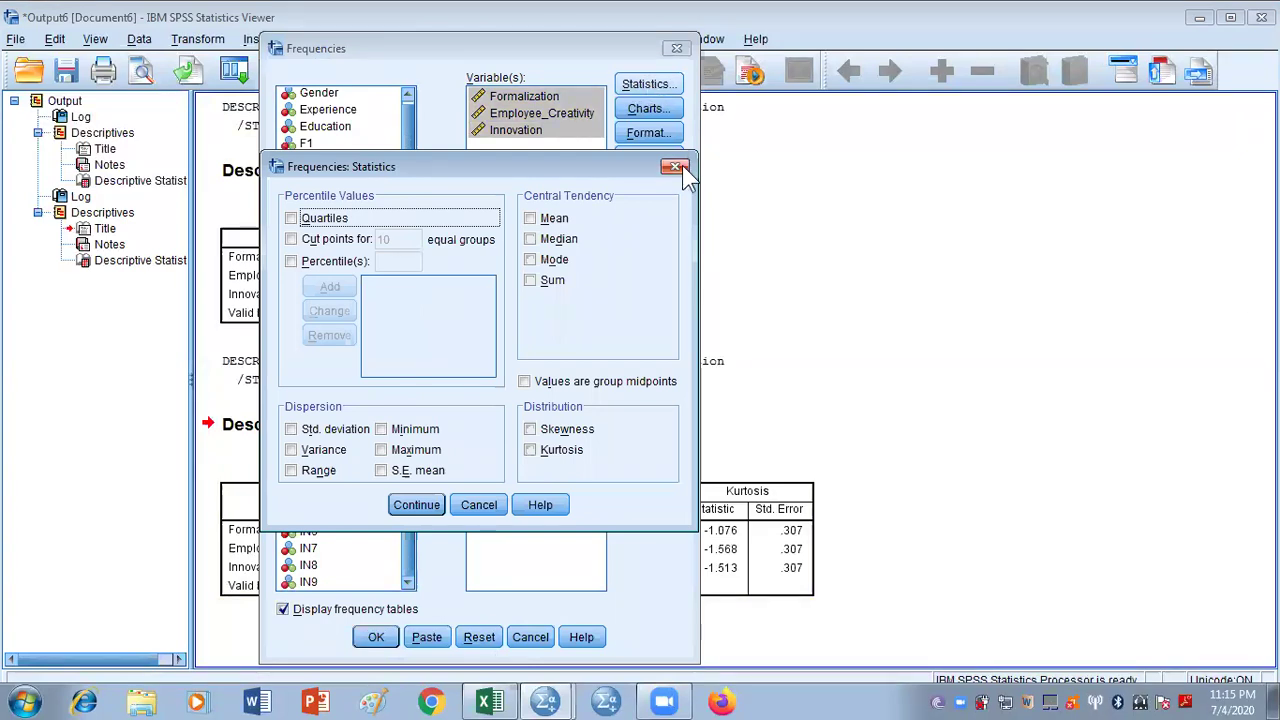
click(676, 166)
click(658, 104)
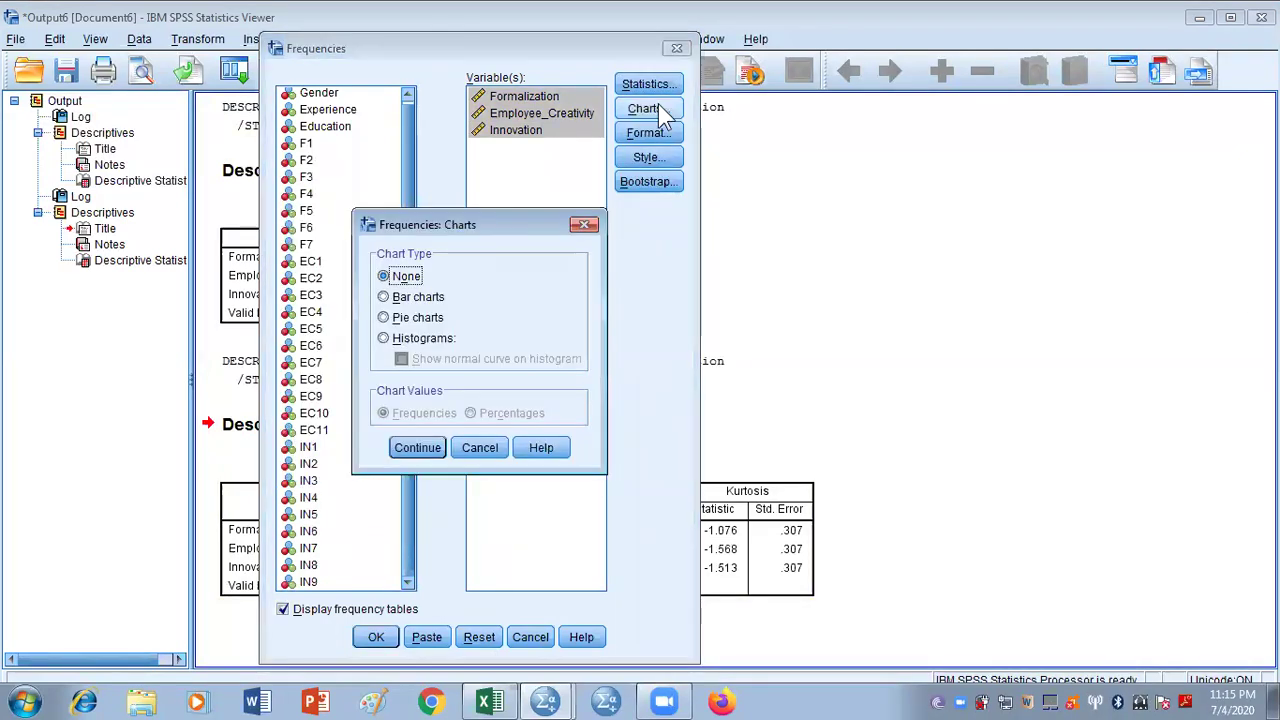
click(384, 339)
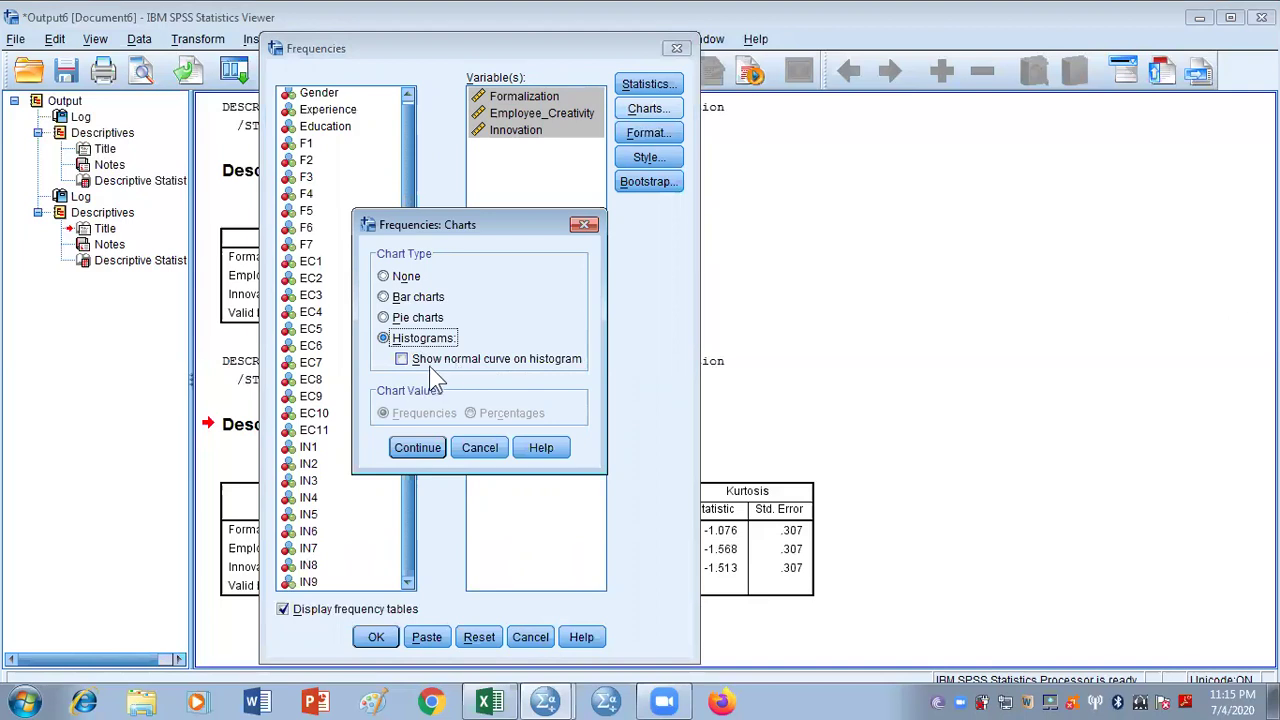
click(403, 359)
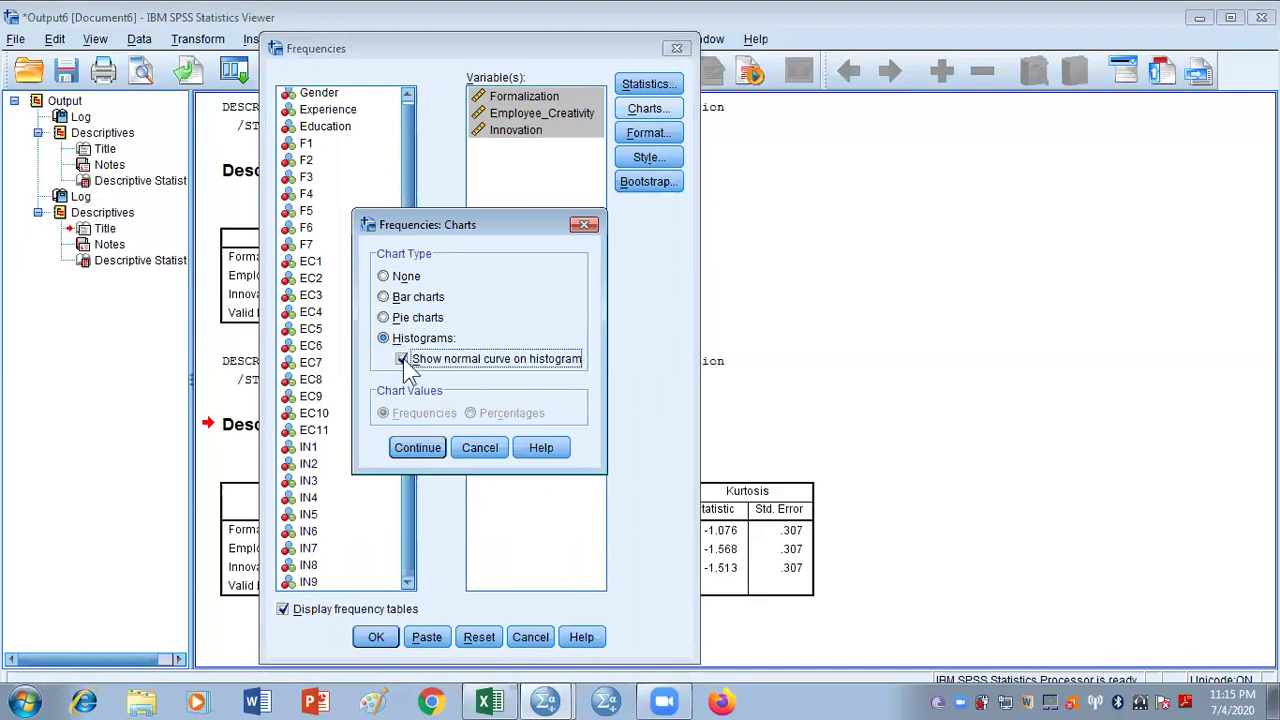
click(414, 448)
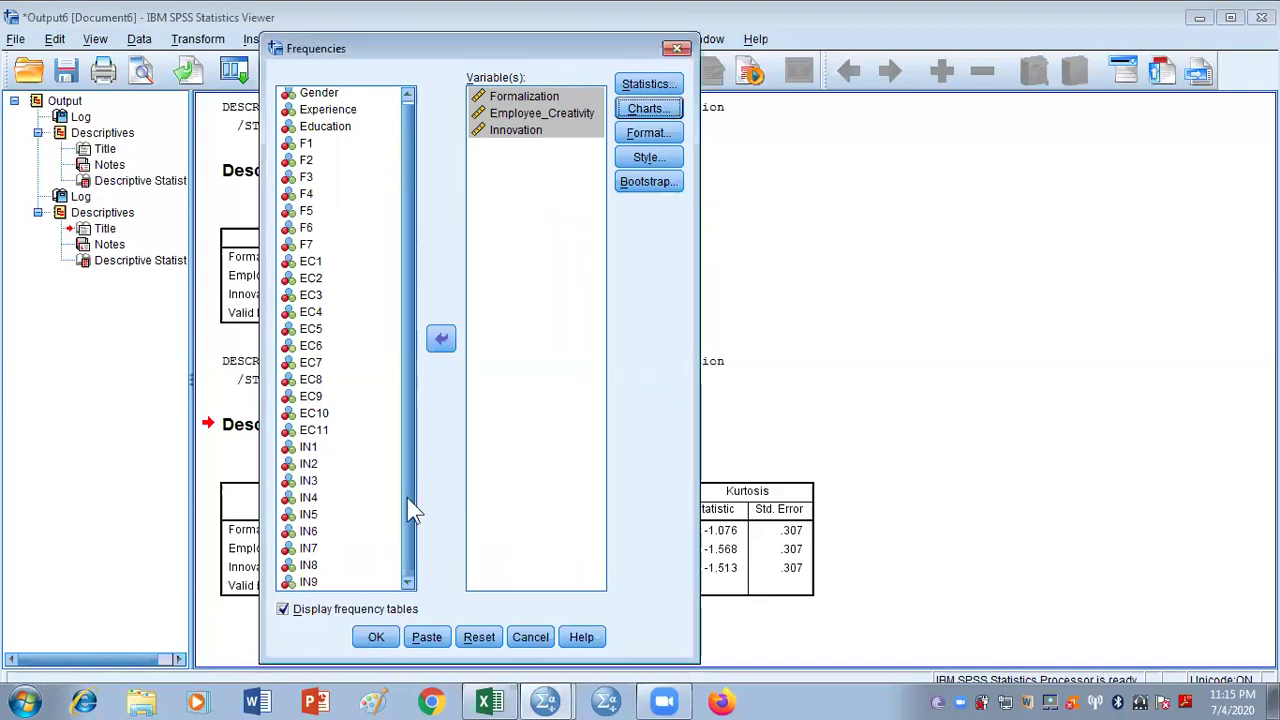
click(390, 634)
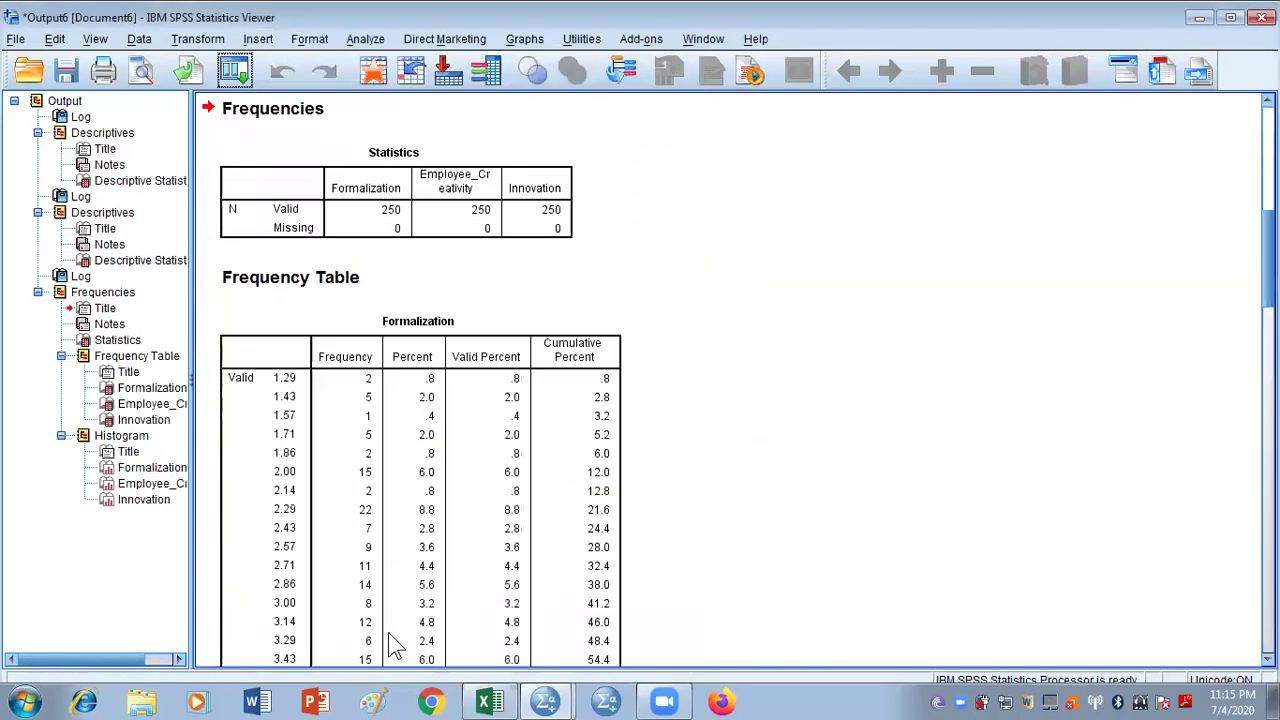
Examine the Formalization, Employee_Creativity and Innovation histograms against their normal curves in the Frequencies output
scroll(1171, 371, down, 5)
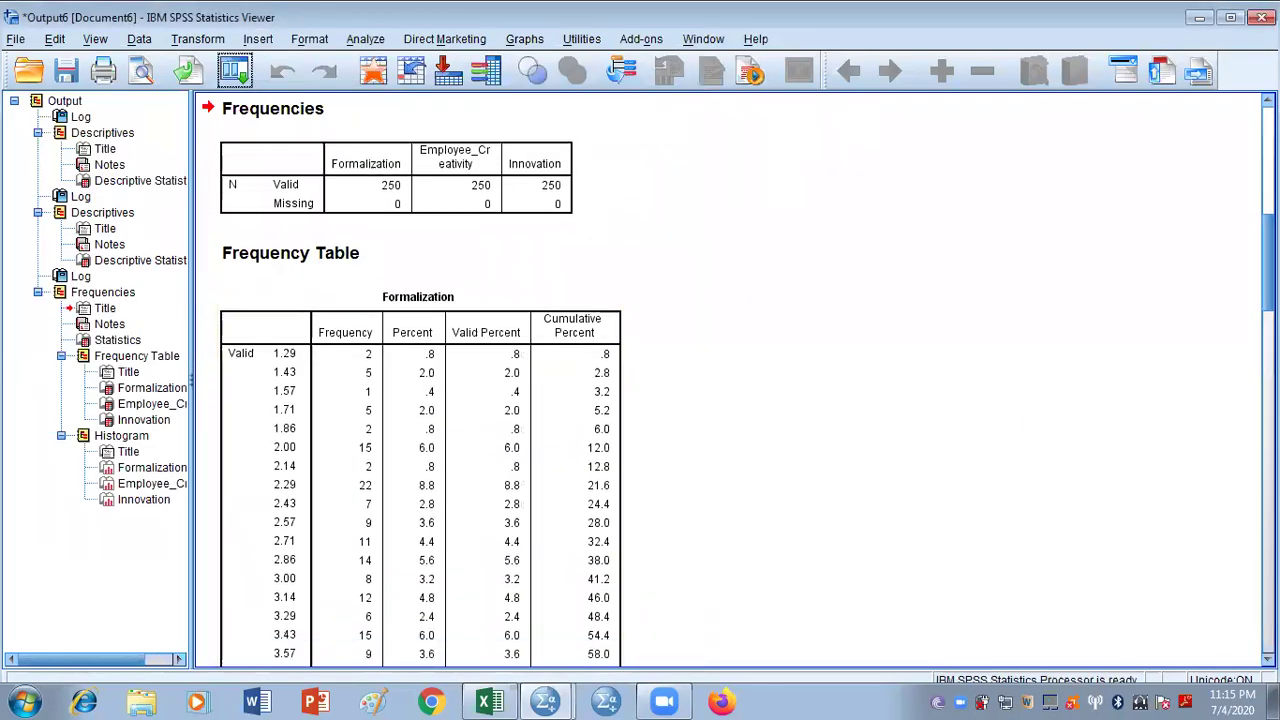
scroll(747, 380, down, 6)
scroll(420, 380, down, 20)
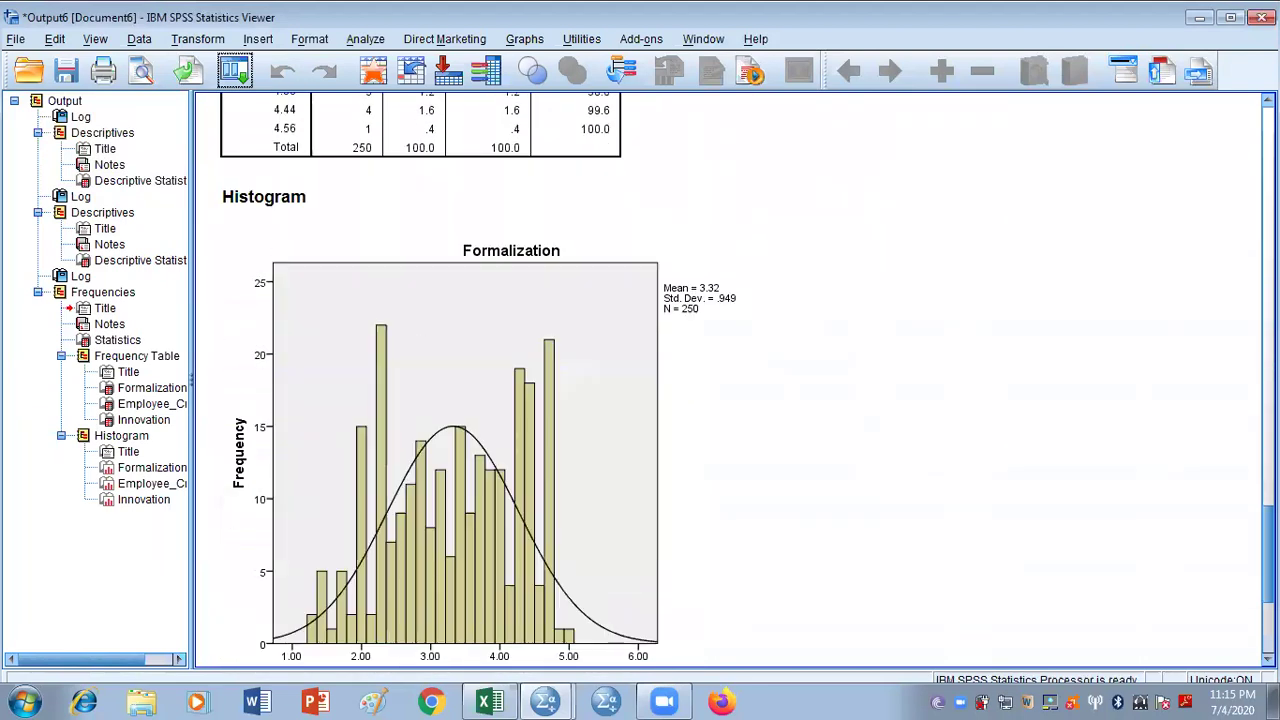
scroll(440, 380, down, 10)
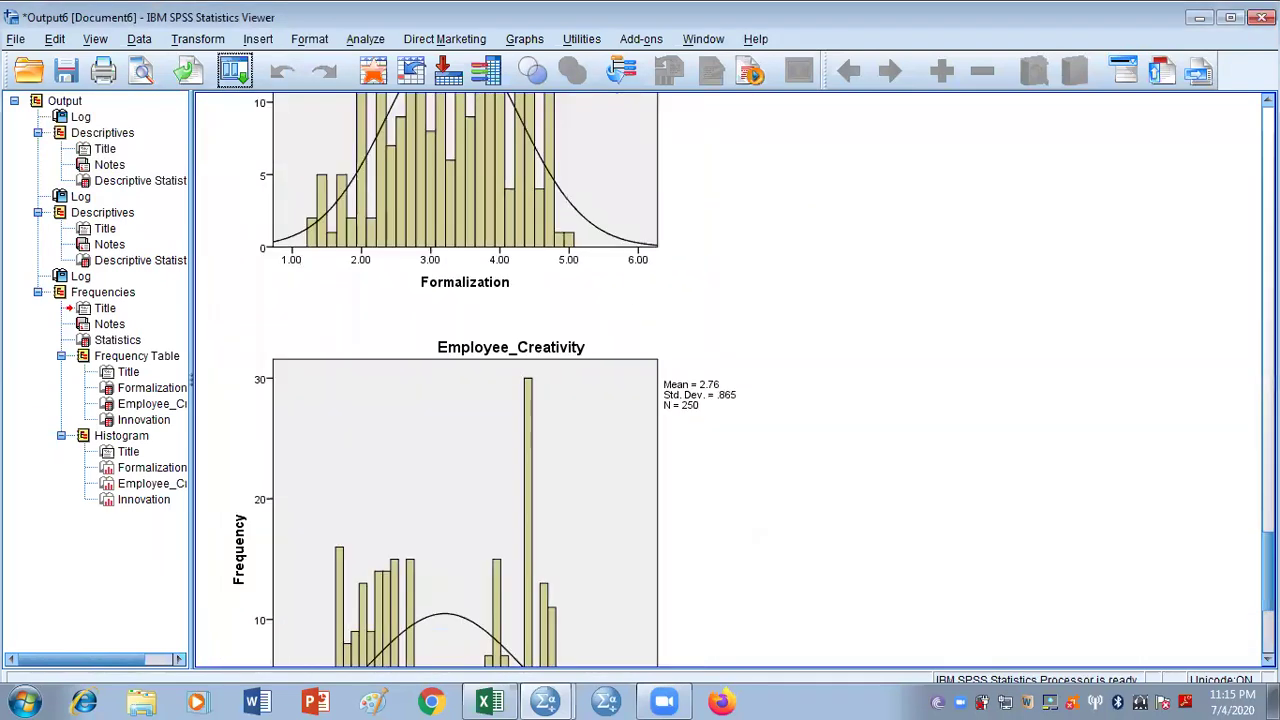
scroll(440, 380, up, 10)
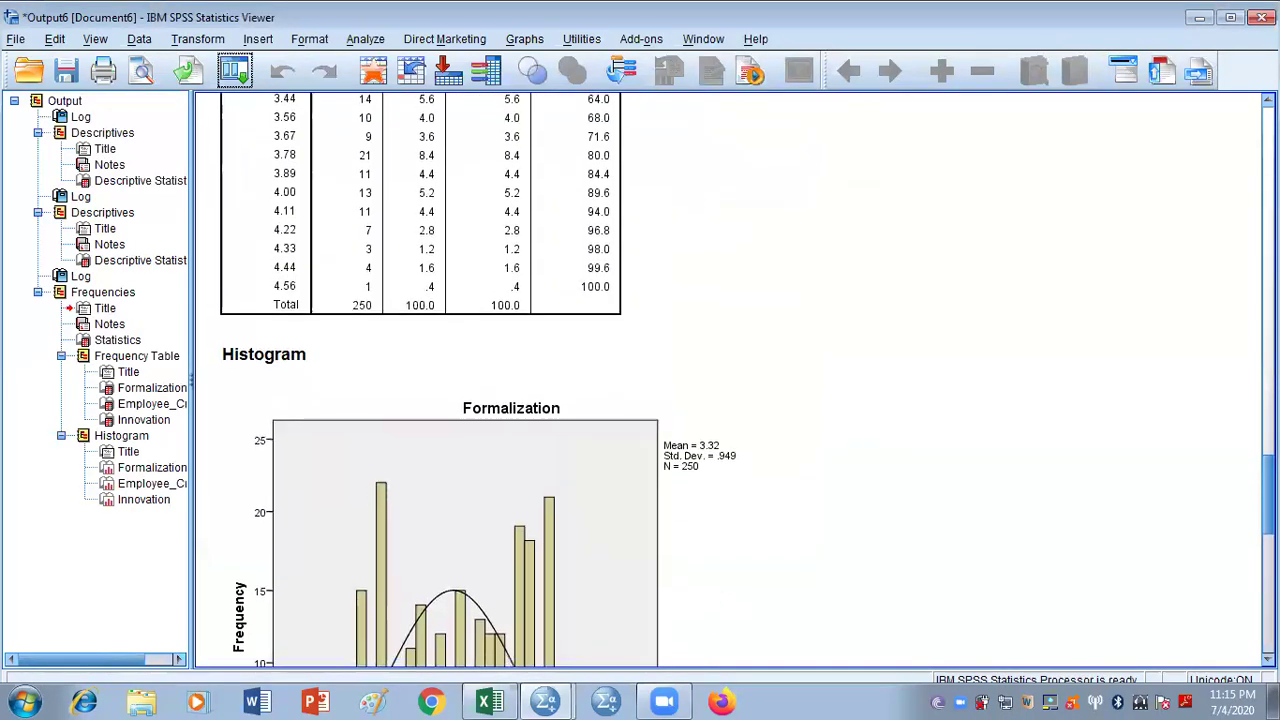
scroll(440, 380, down, 4)
scroll(440, 380, down, 1)
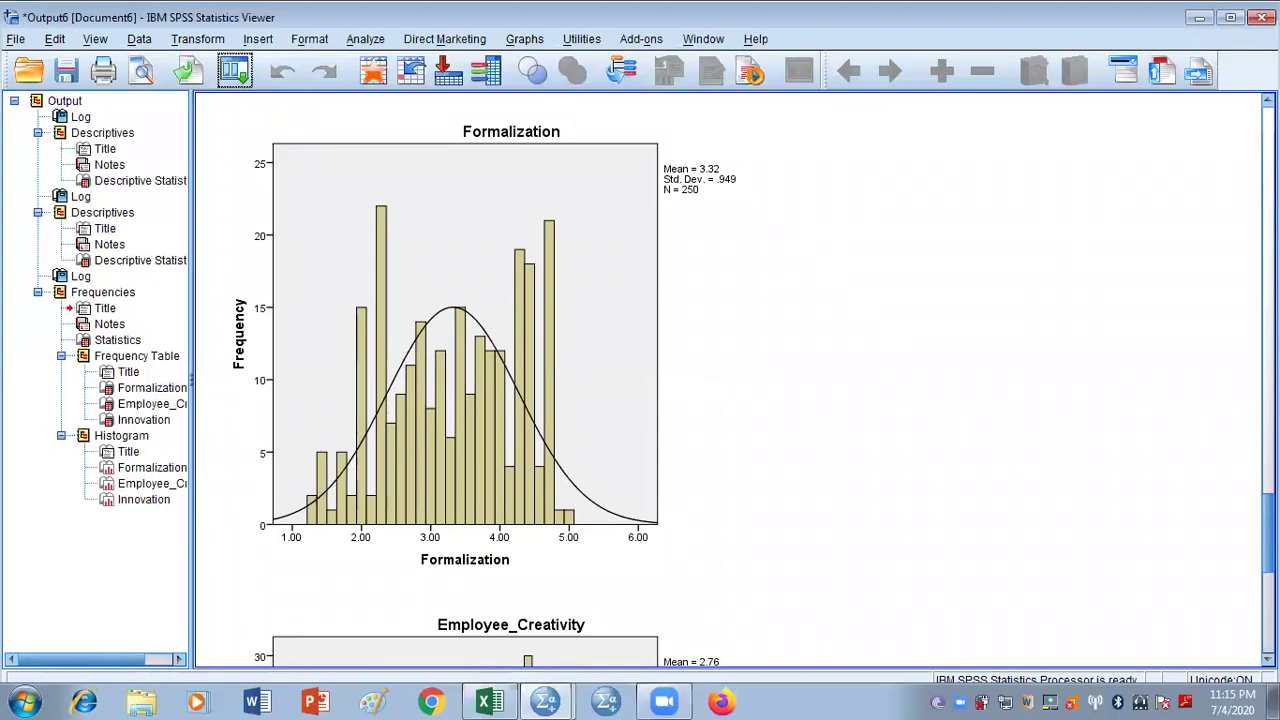
click(488, 378)
scroll(730, 380, down, 5)
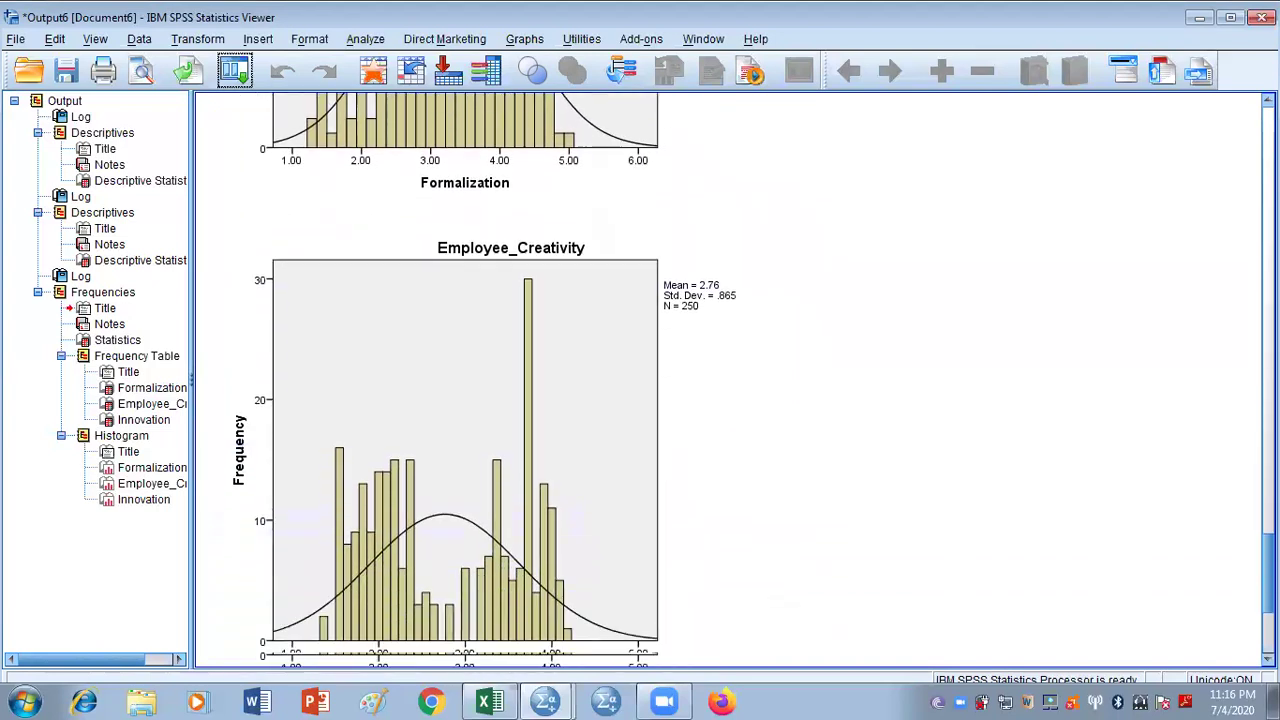
scroll(457, 380, down, 7)
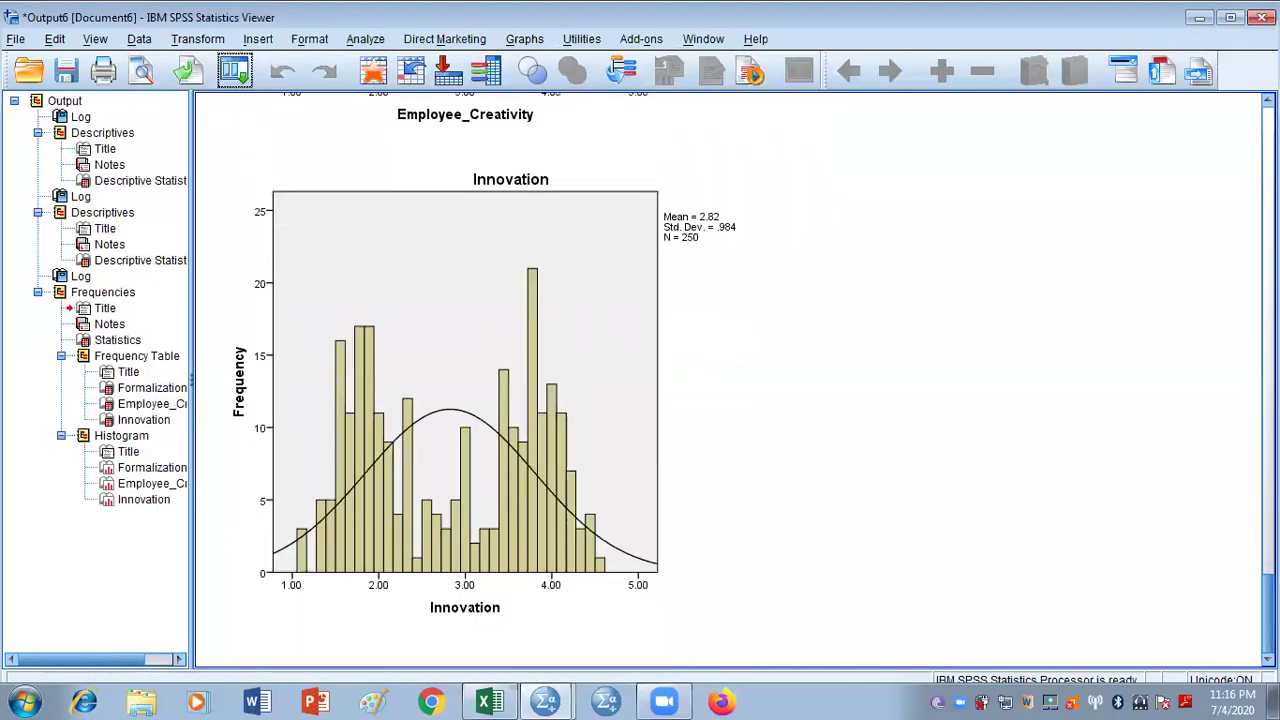
scroll(730, 380, up, 12)
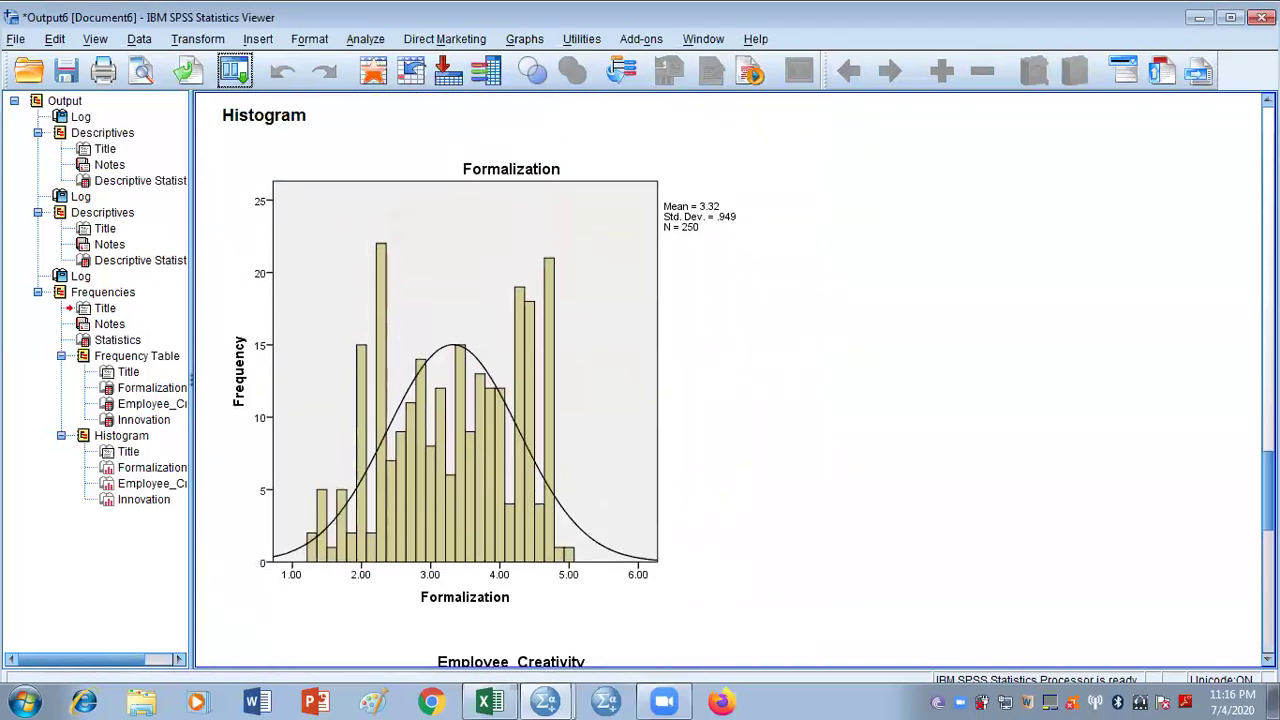
scroll(730, 380, down, 12)
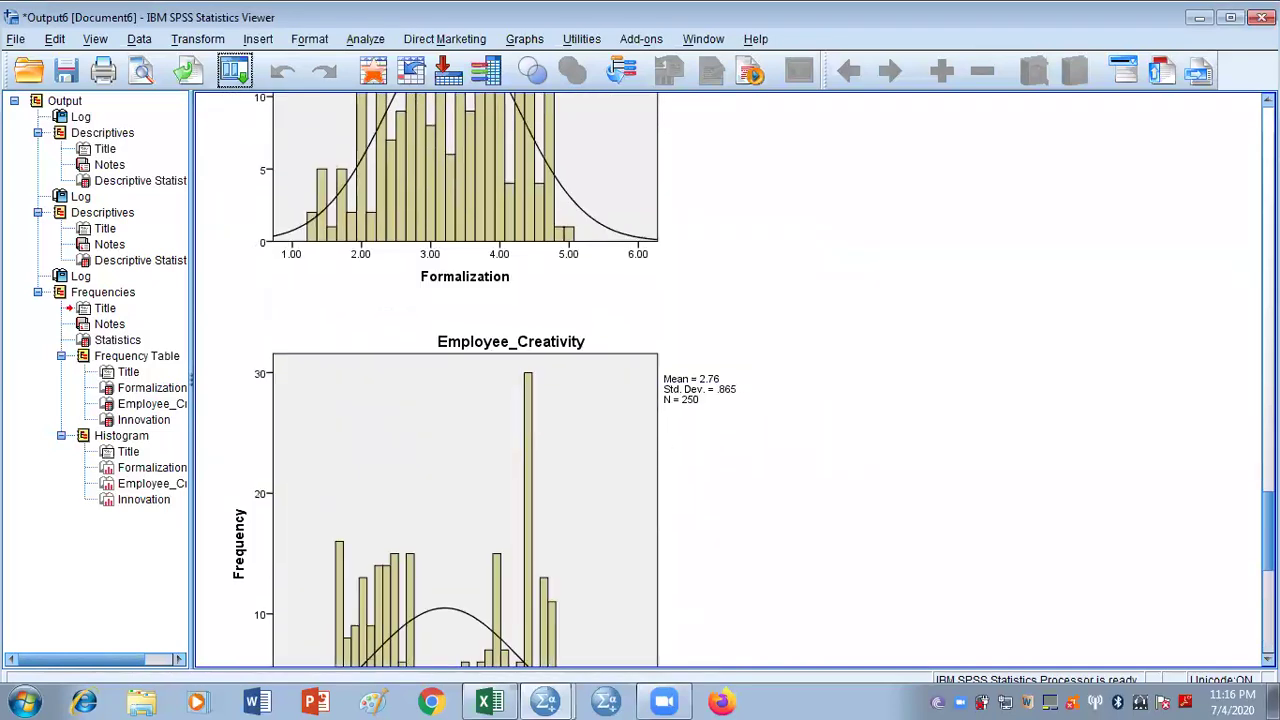
scroll(730, 380, down, 1)
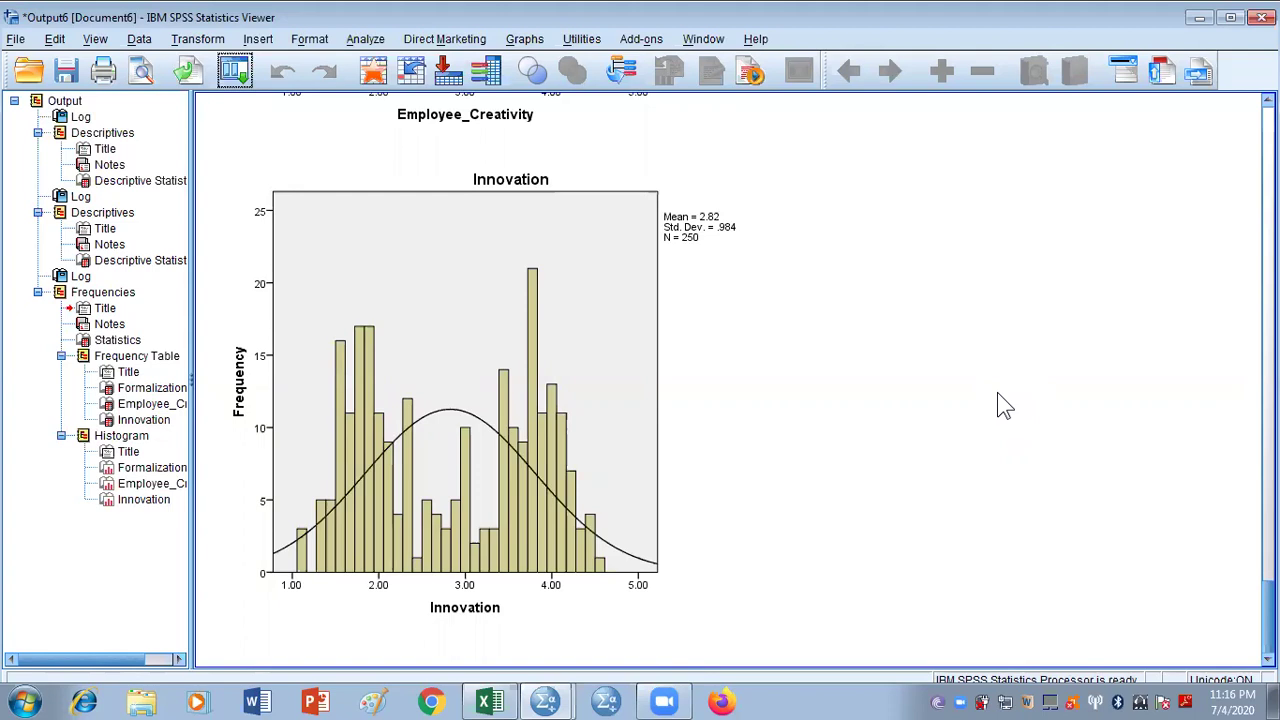
Open the Explore analysis from the descriptive statistics procedures and reset it to clear the previously chosen variables
click(369, 41)
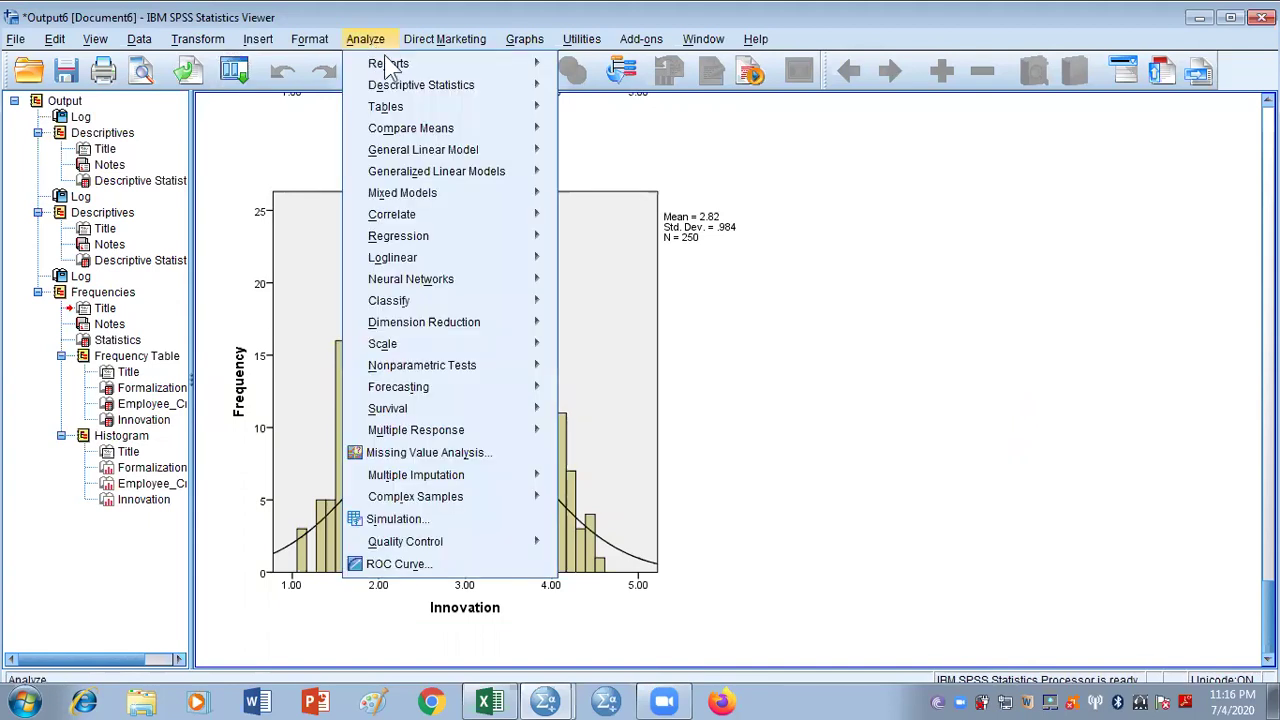
mouse_move(428, 90)
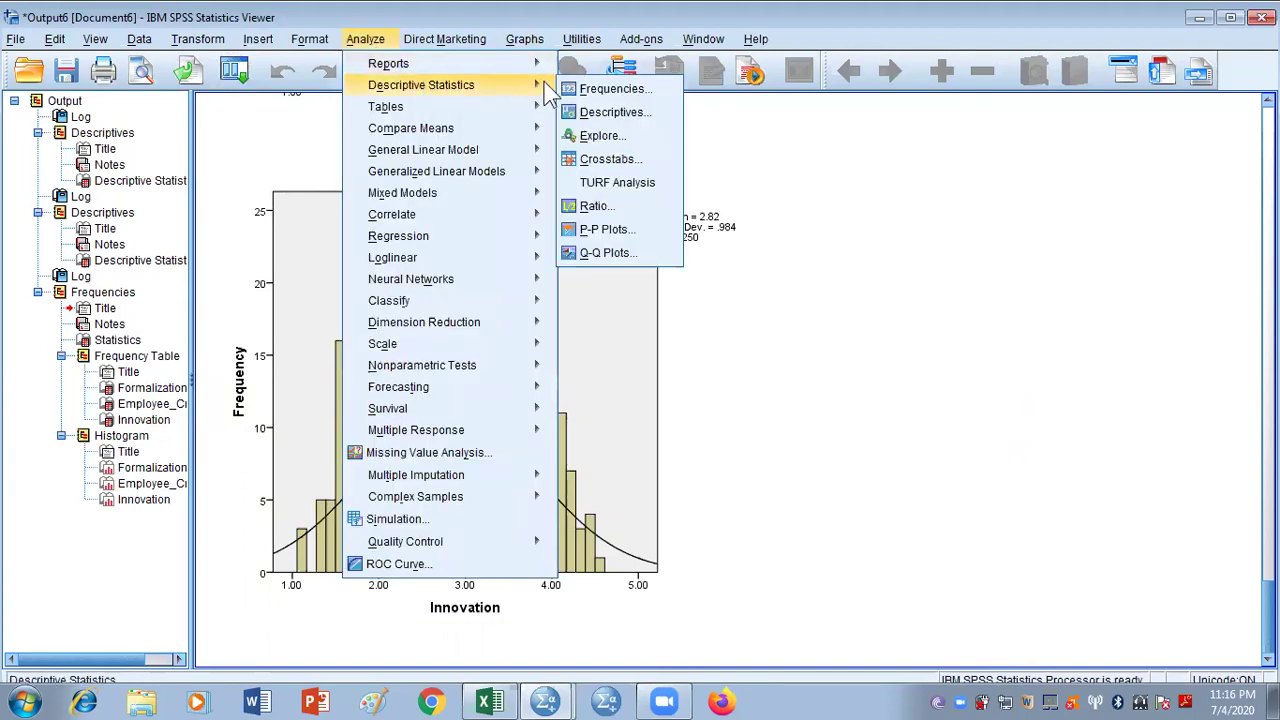
click(612, 138)
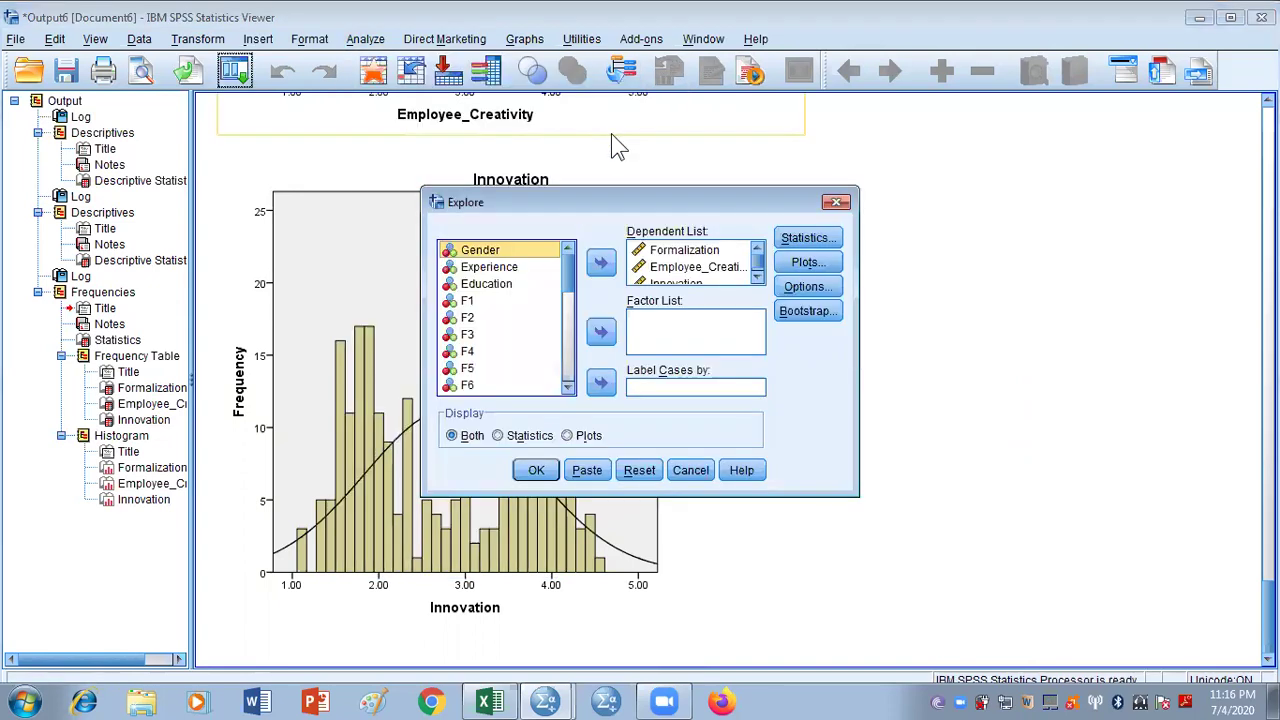
click(641, 471)
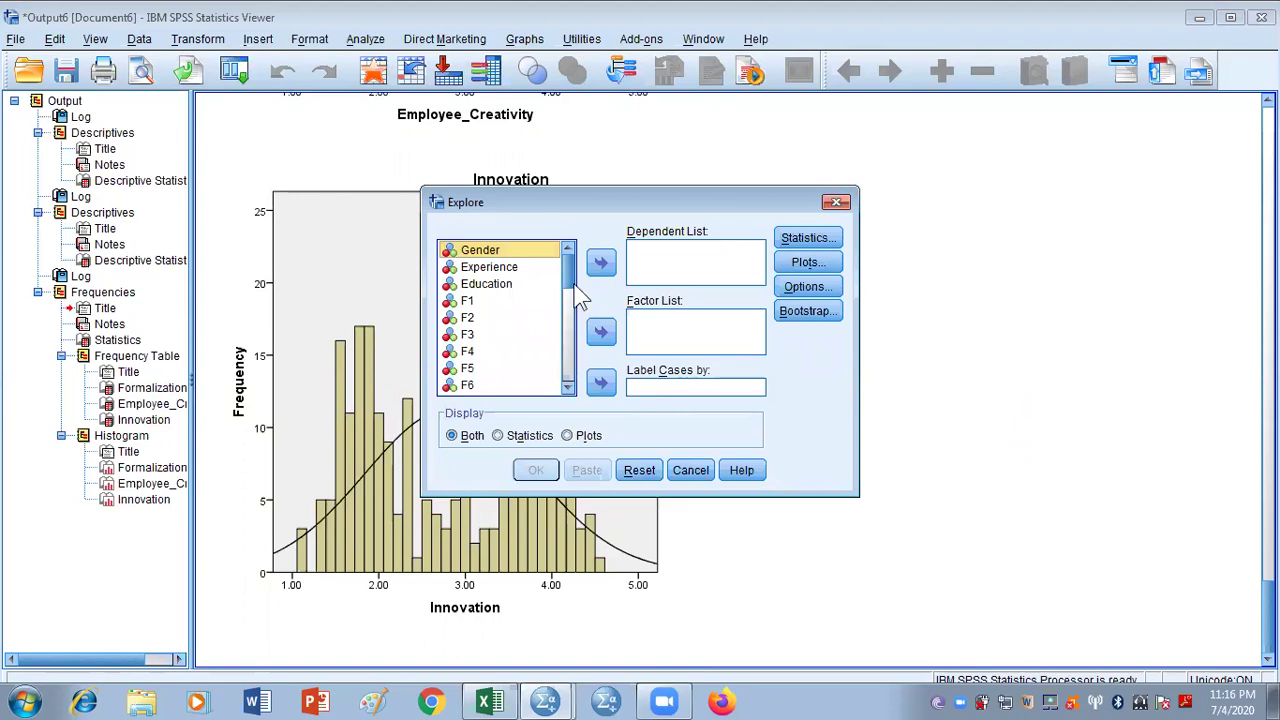
Add Formalization, Employee_Creativity and Innovation as the dependent variables of the Explore analysis
drag(568, 274, 569, 388)
click(517, 356)
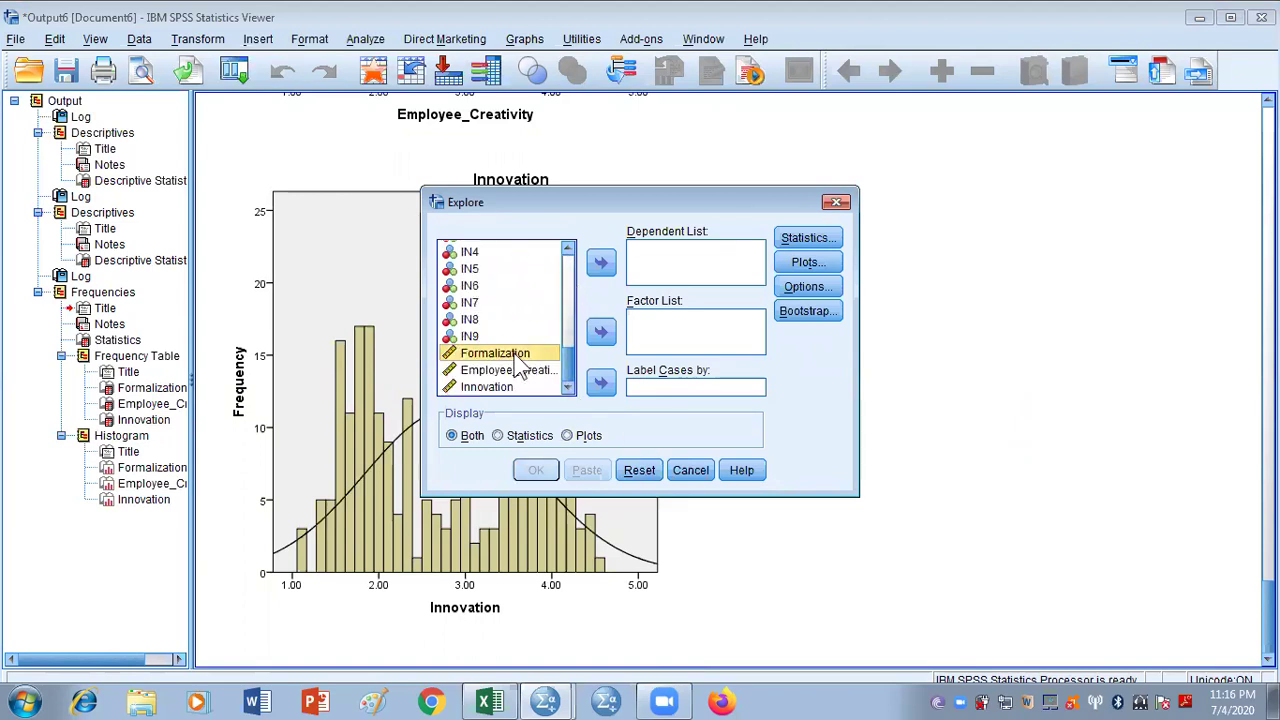
key(shift+Down)
key(shift+Down)
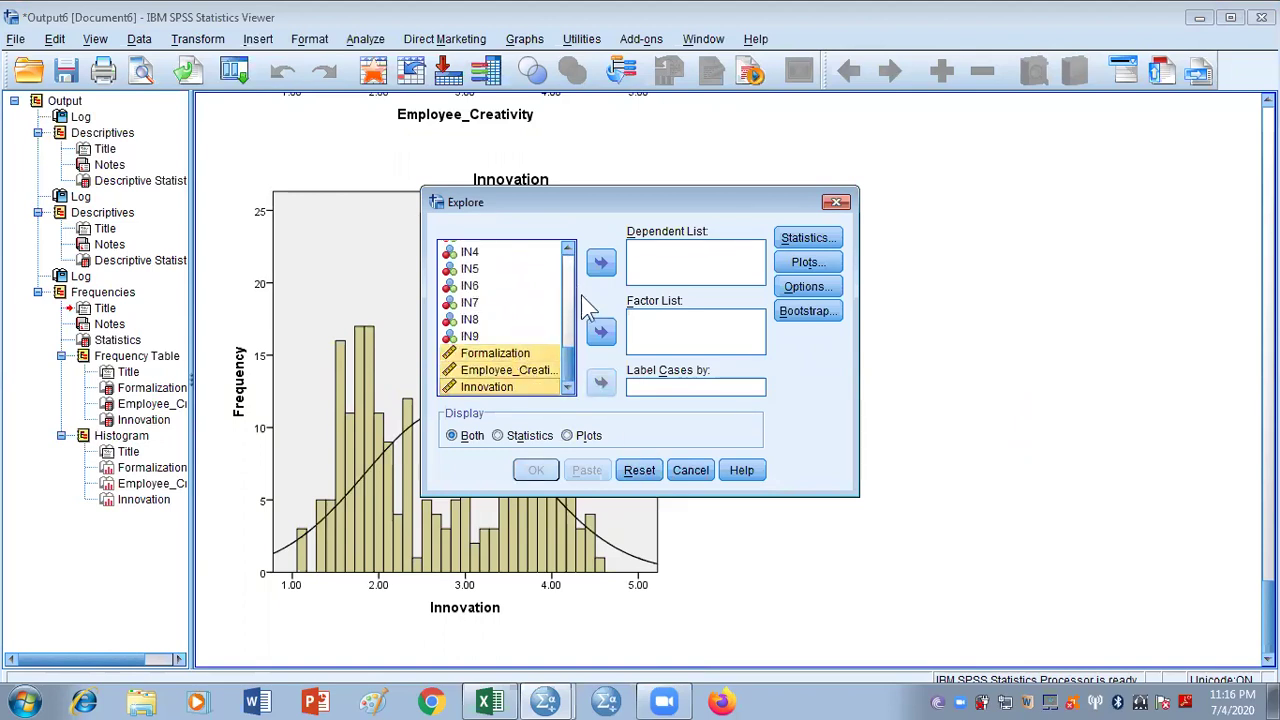
click(601, 265)
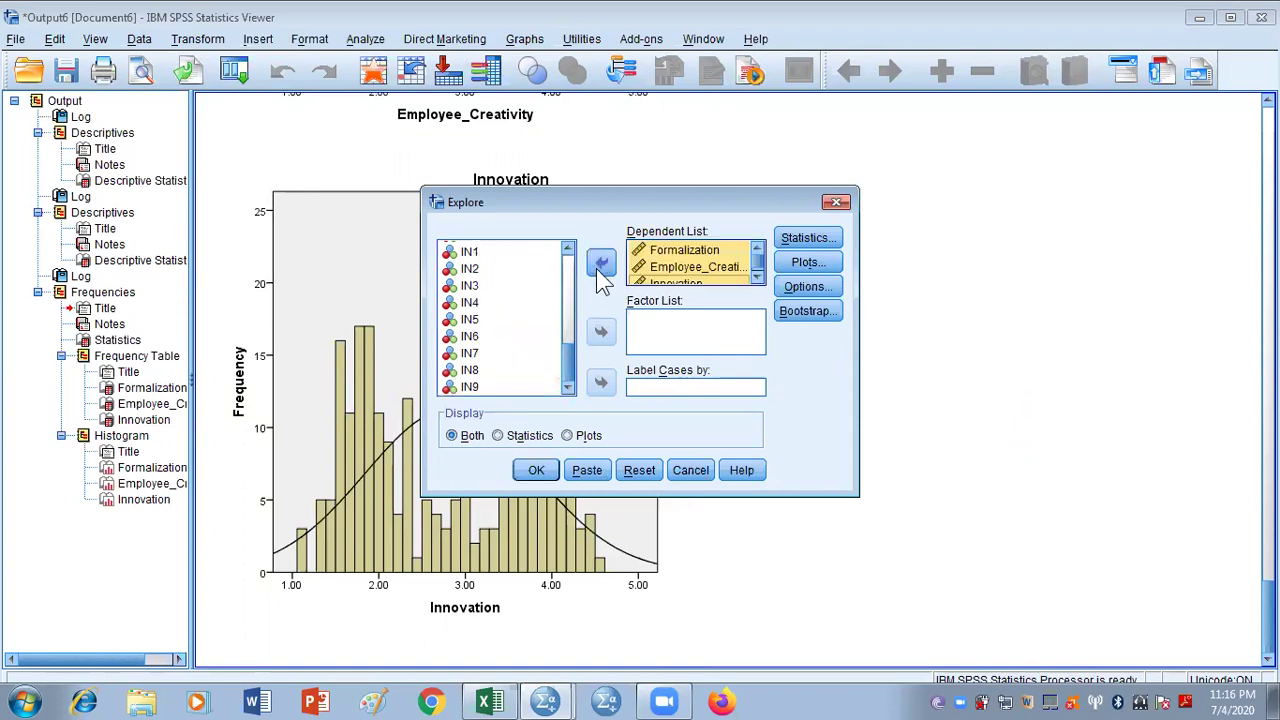
Exclude the stem-and-leaf plot and include the histogram in the Explore plots, and run the analysis
click(819, 263)
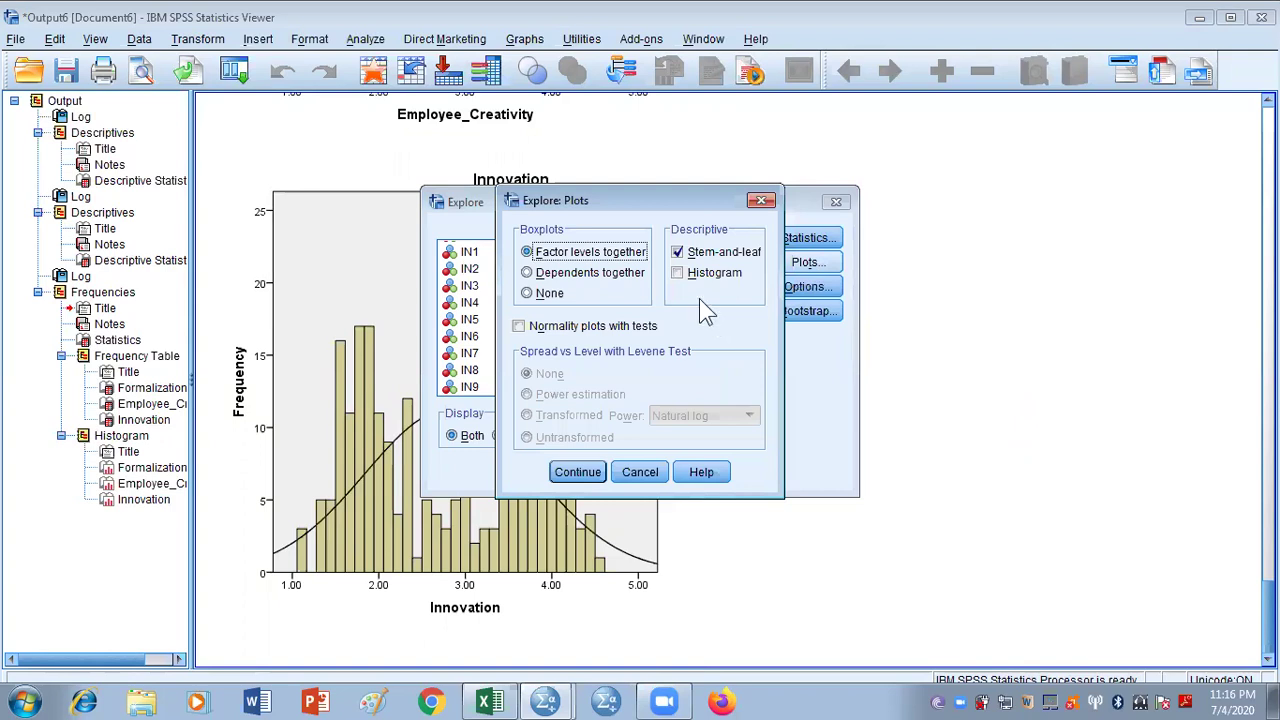
click(677, 252)
click(678, 273)
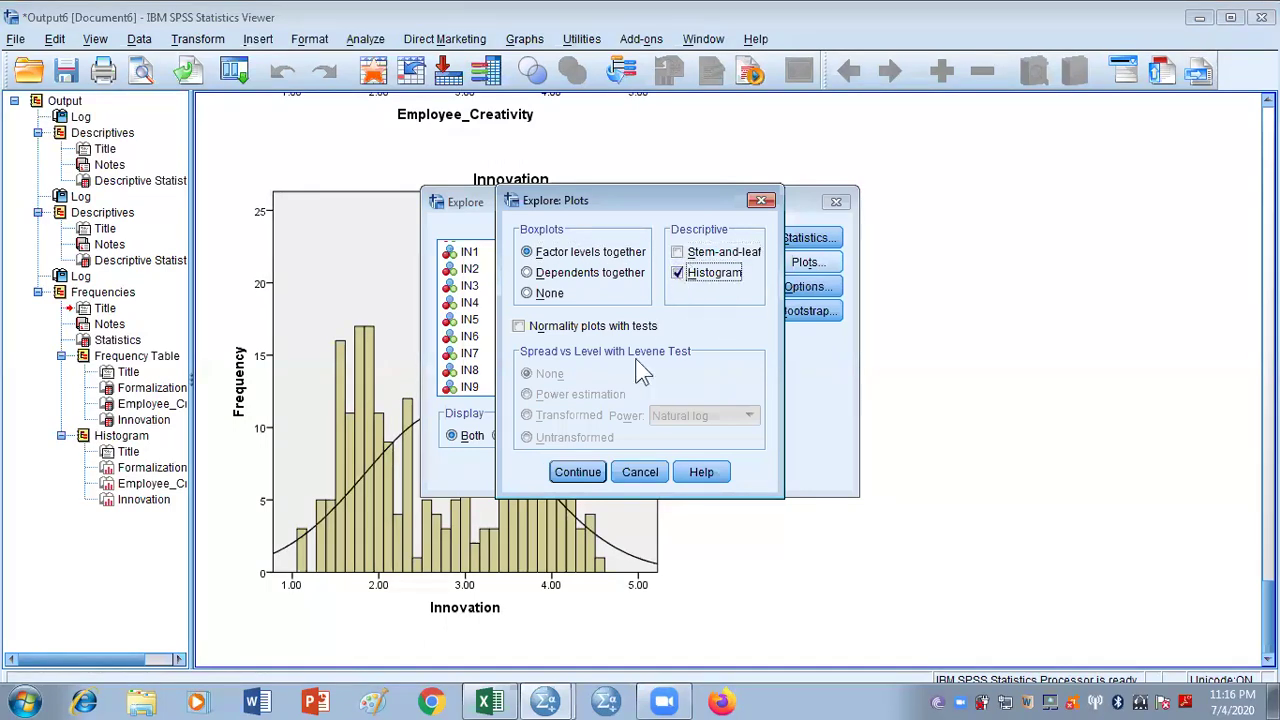
click(579, 472)
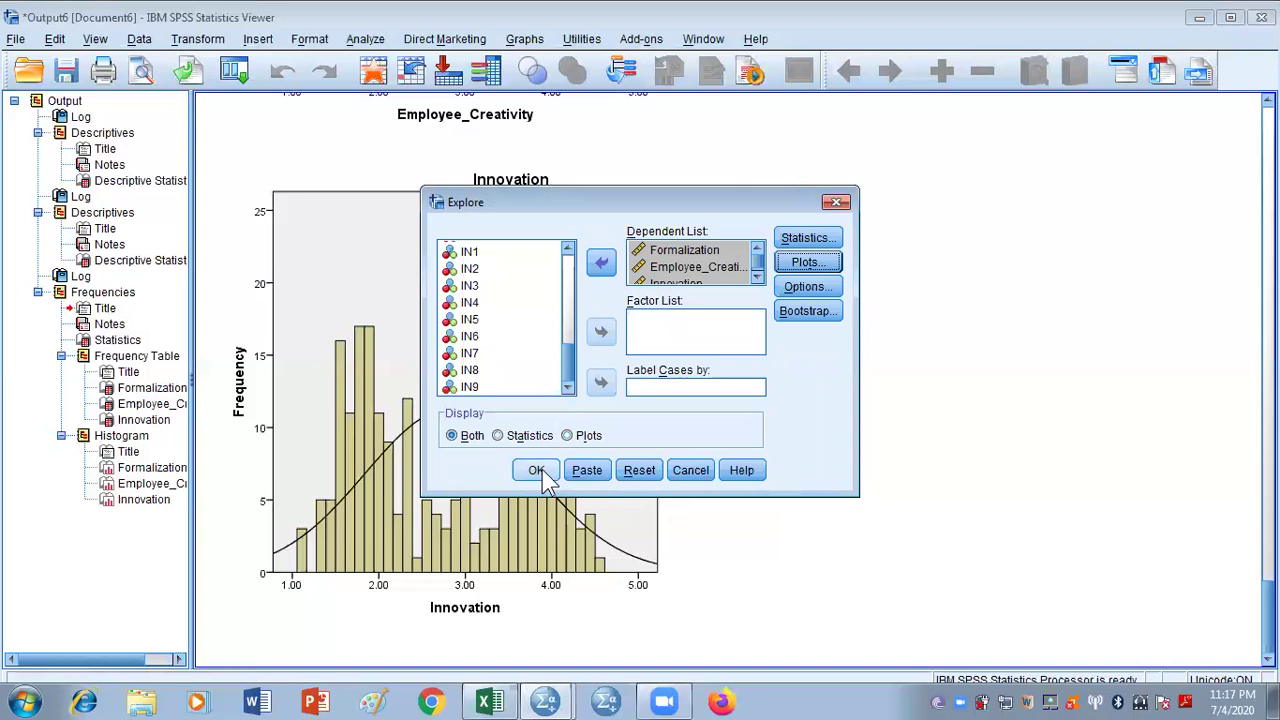
click(547, 477)
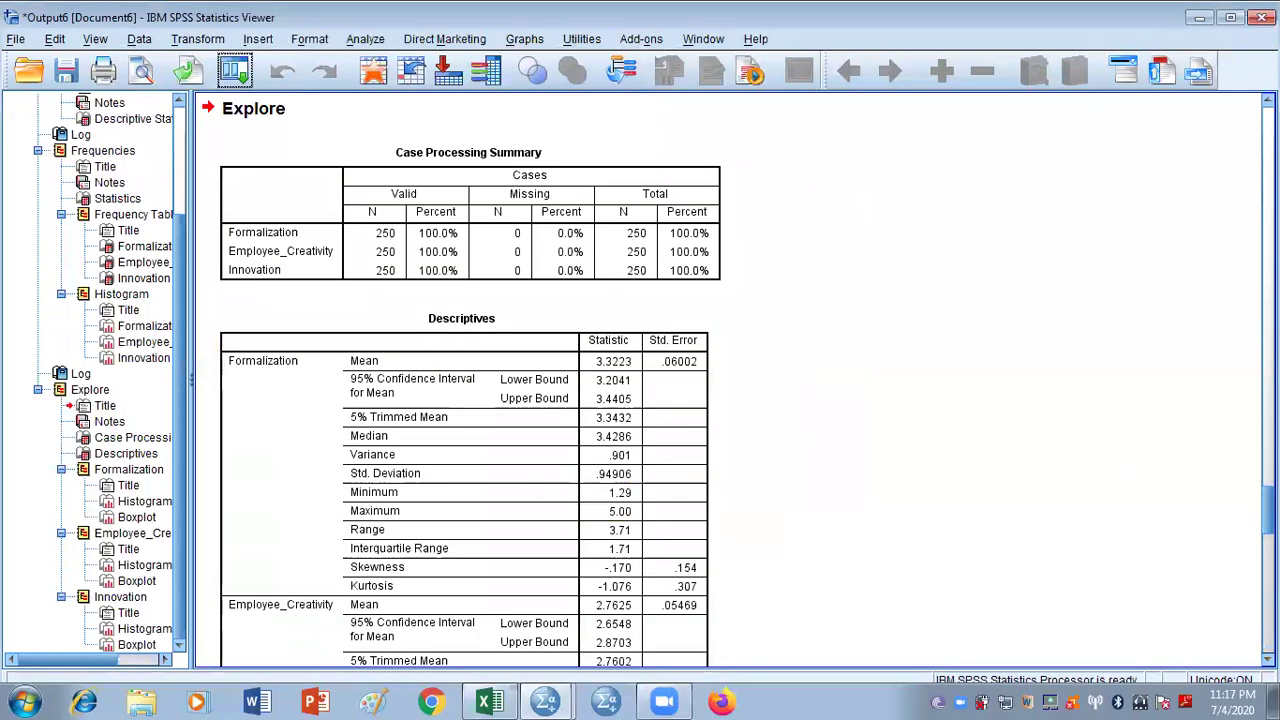
Add a Normal distribution curve to the Formalization histogram of the Explore output in the Chart Editor and close the editor
scroll(730, 380, down, 15)
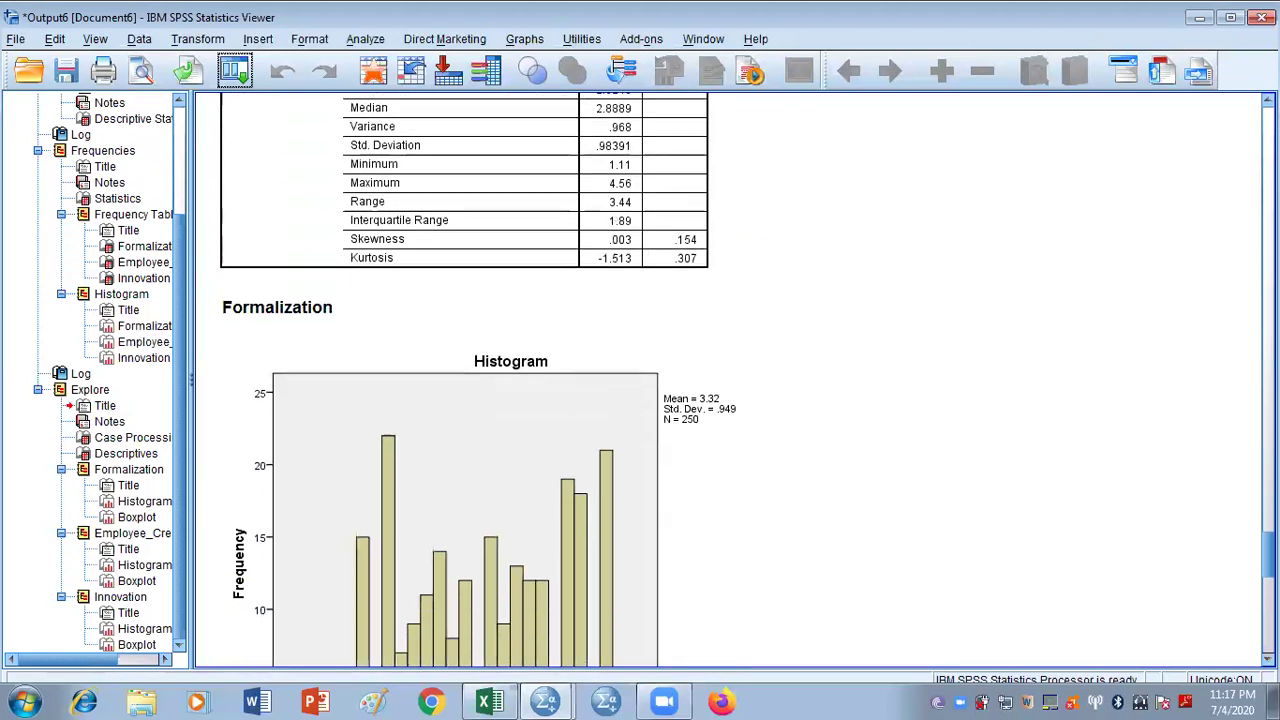
scroll(730, 380, down, 4)
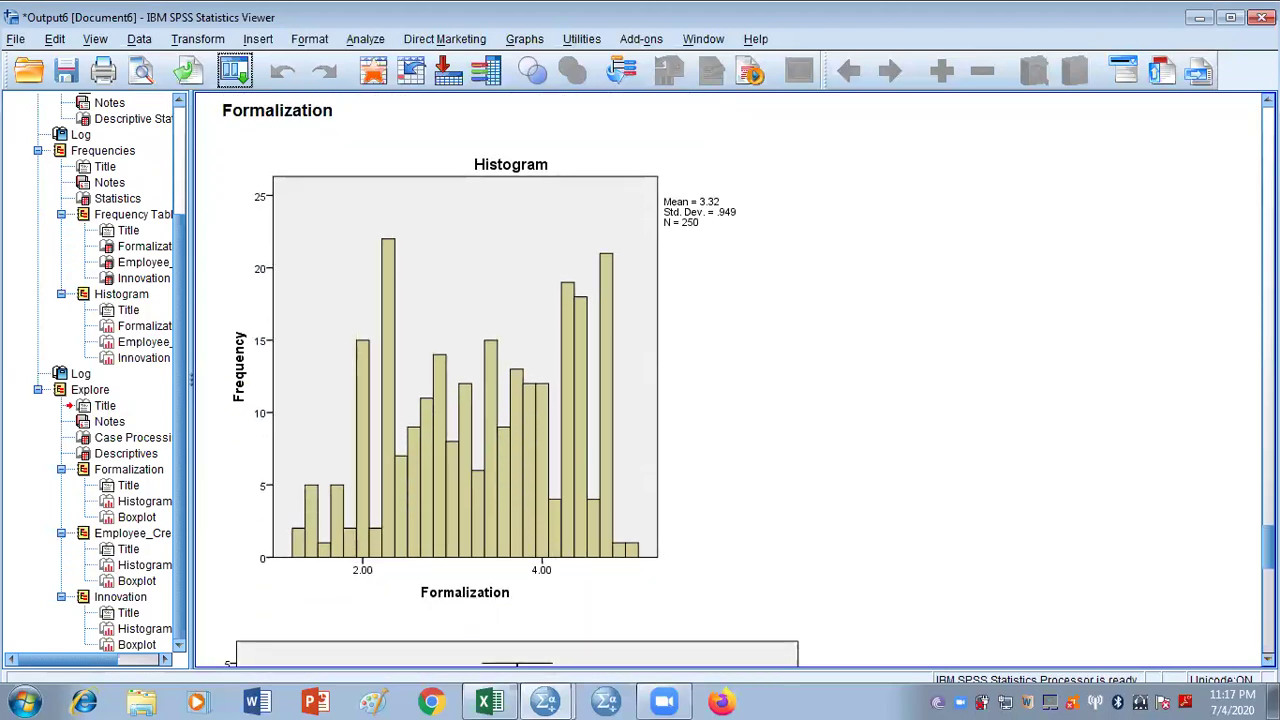
click(785, 516)
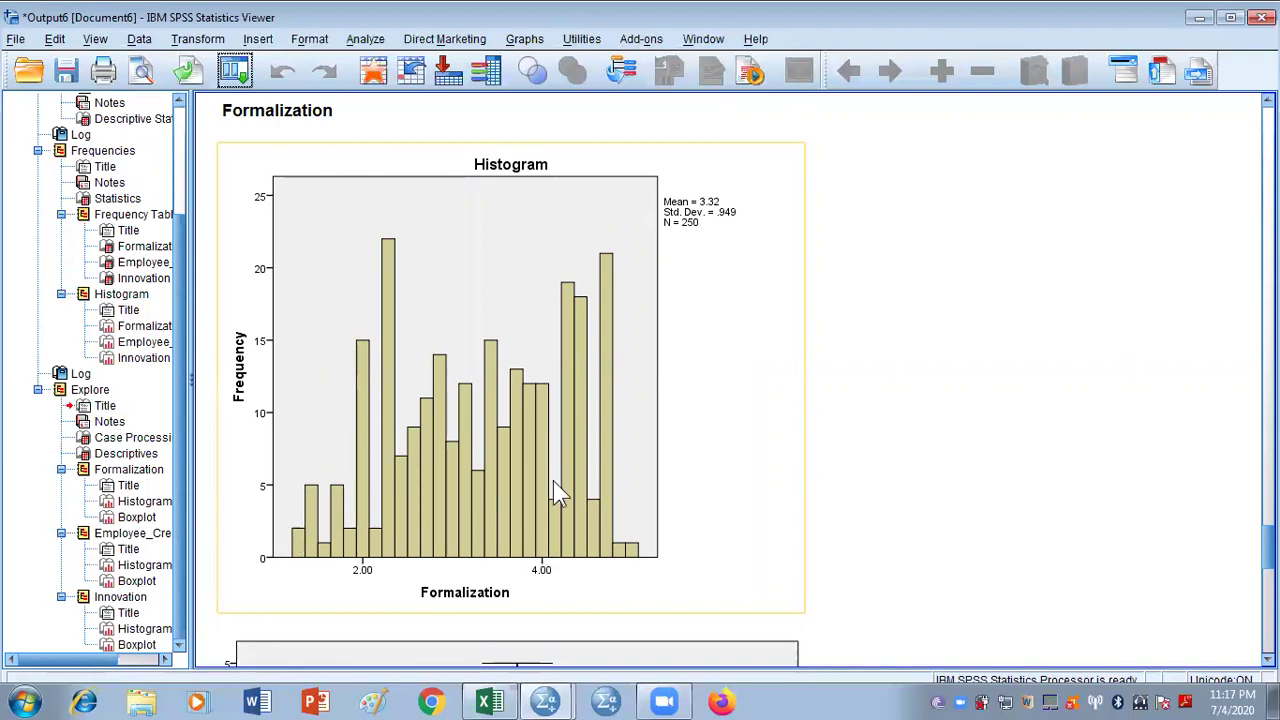
double_click(535, 390)
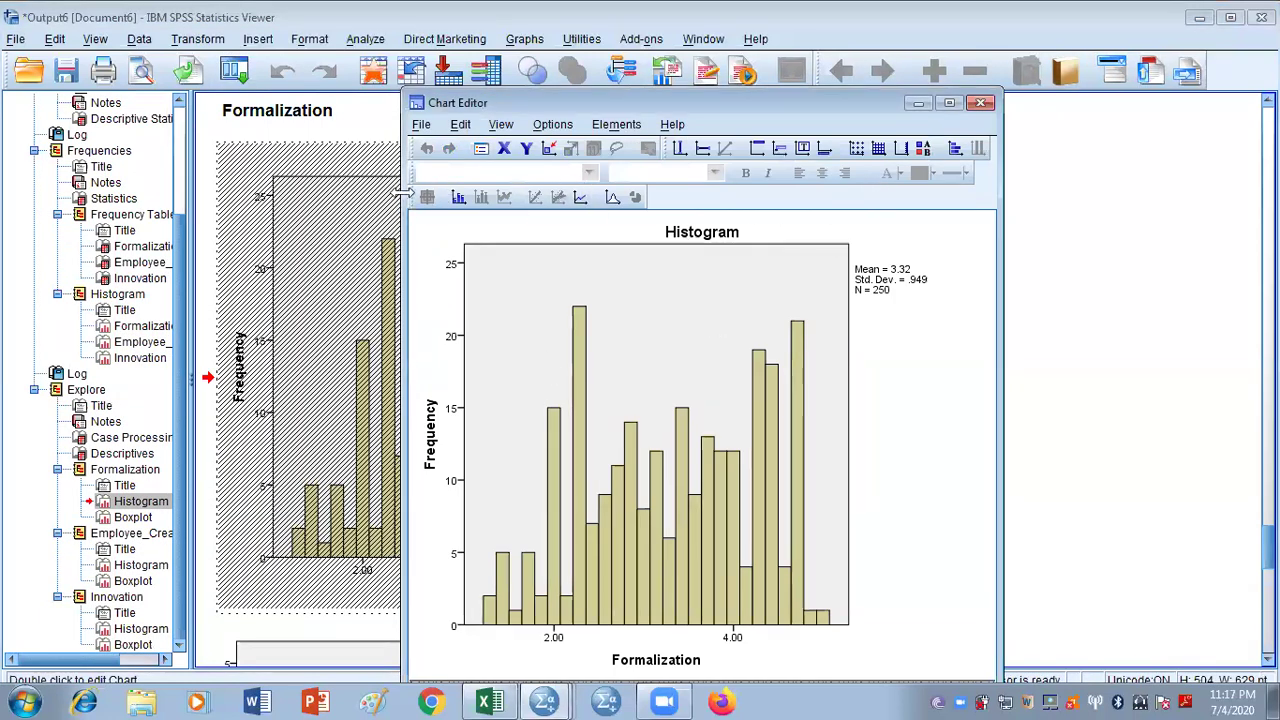
drag(406, 192, 199, 192)
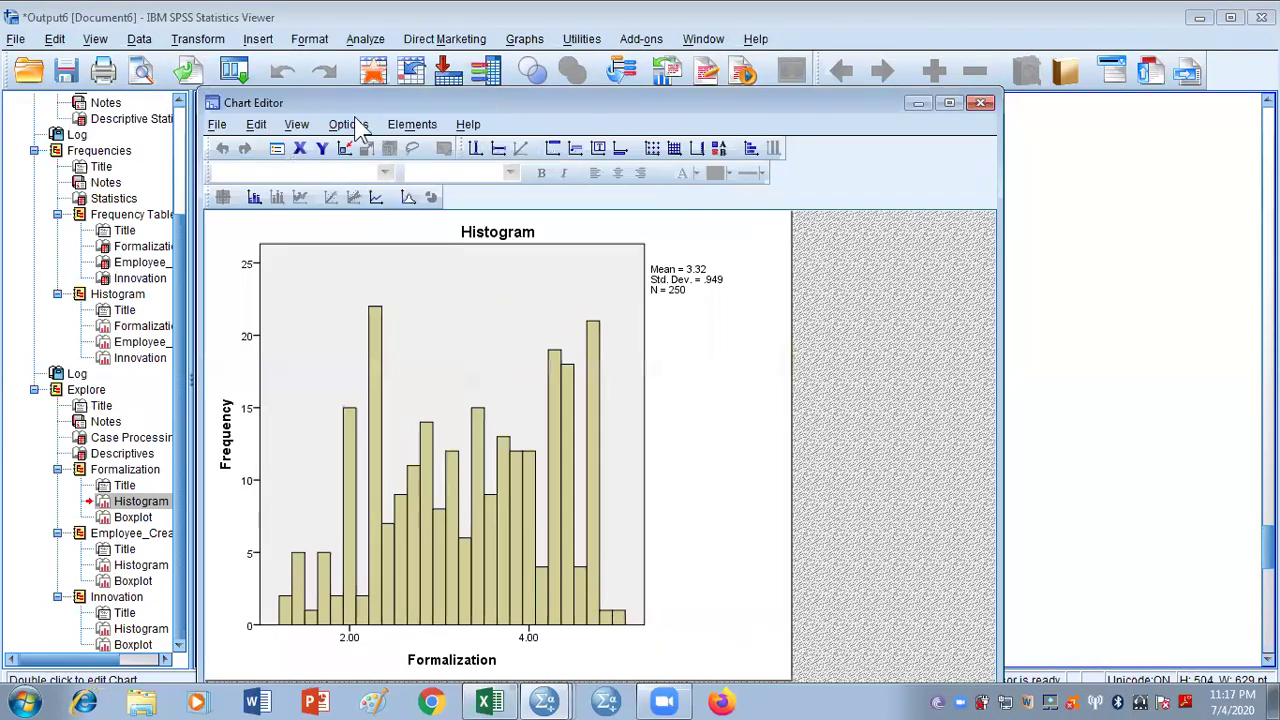
click(415, 128)
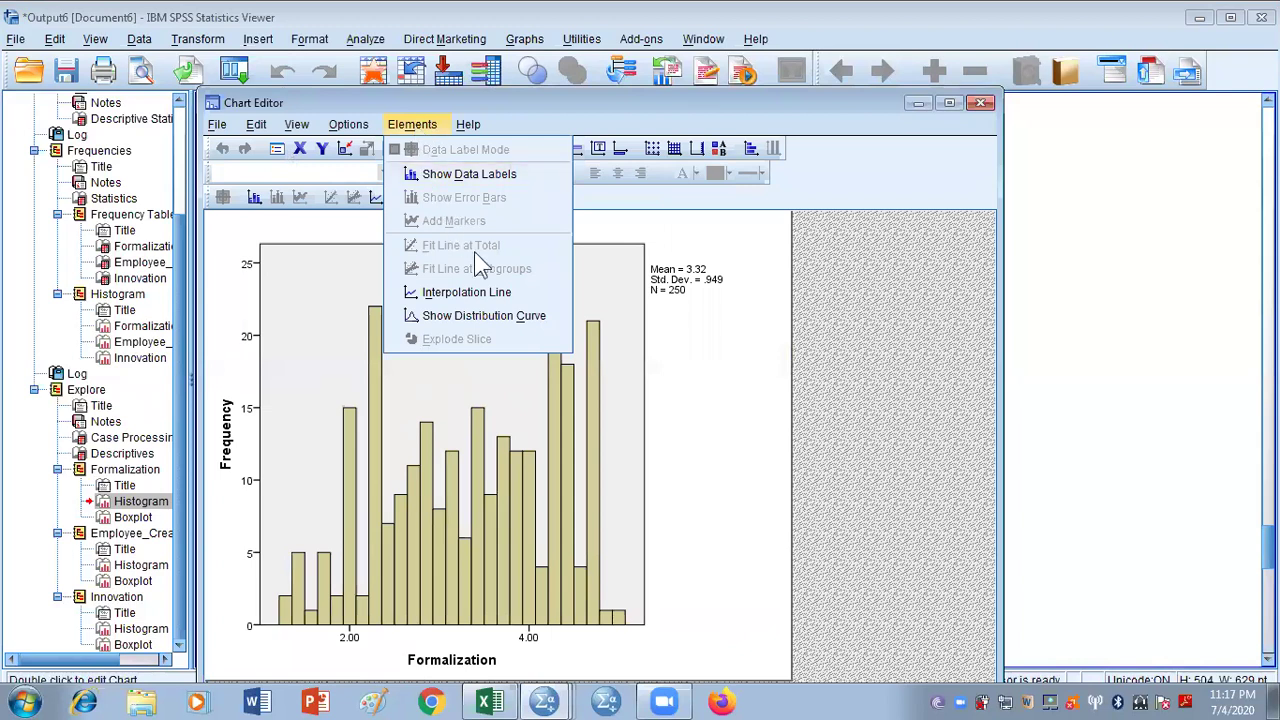
click(506, 315)
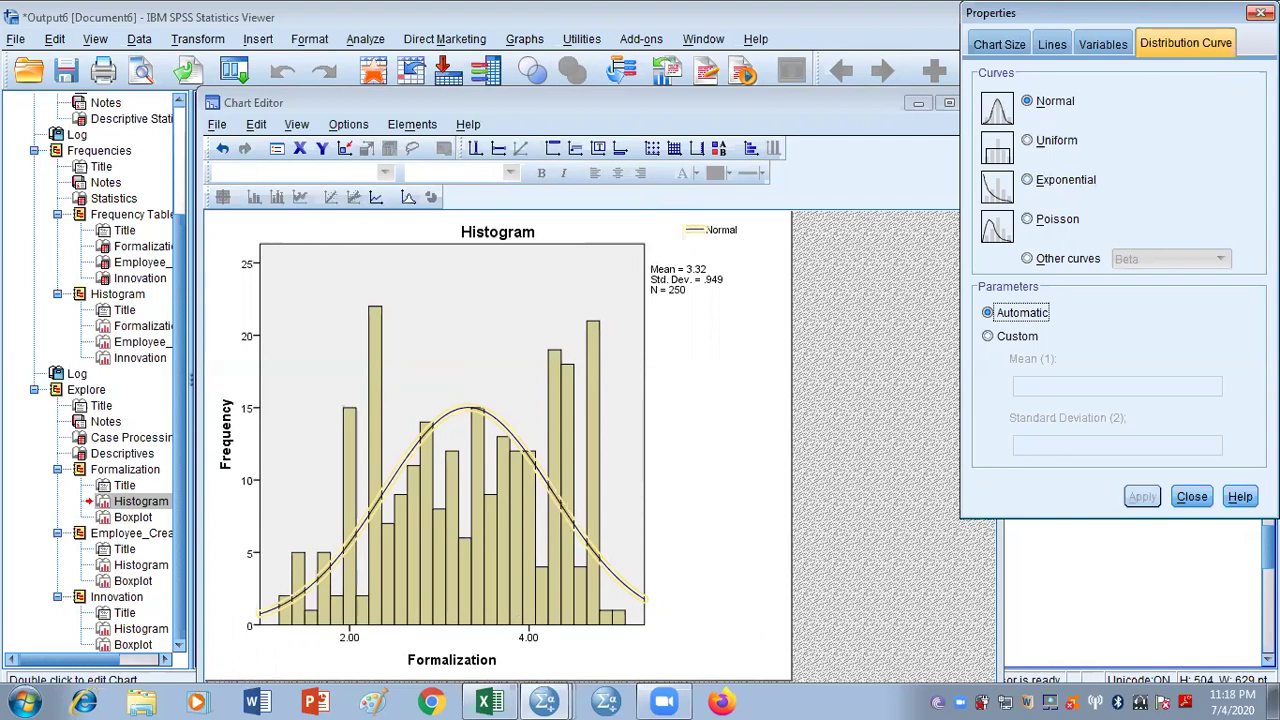
click(1259, 12)
click(980, 103)
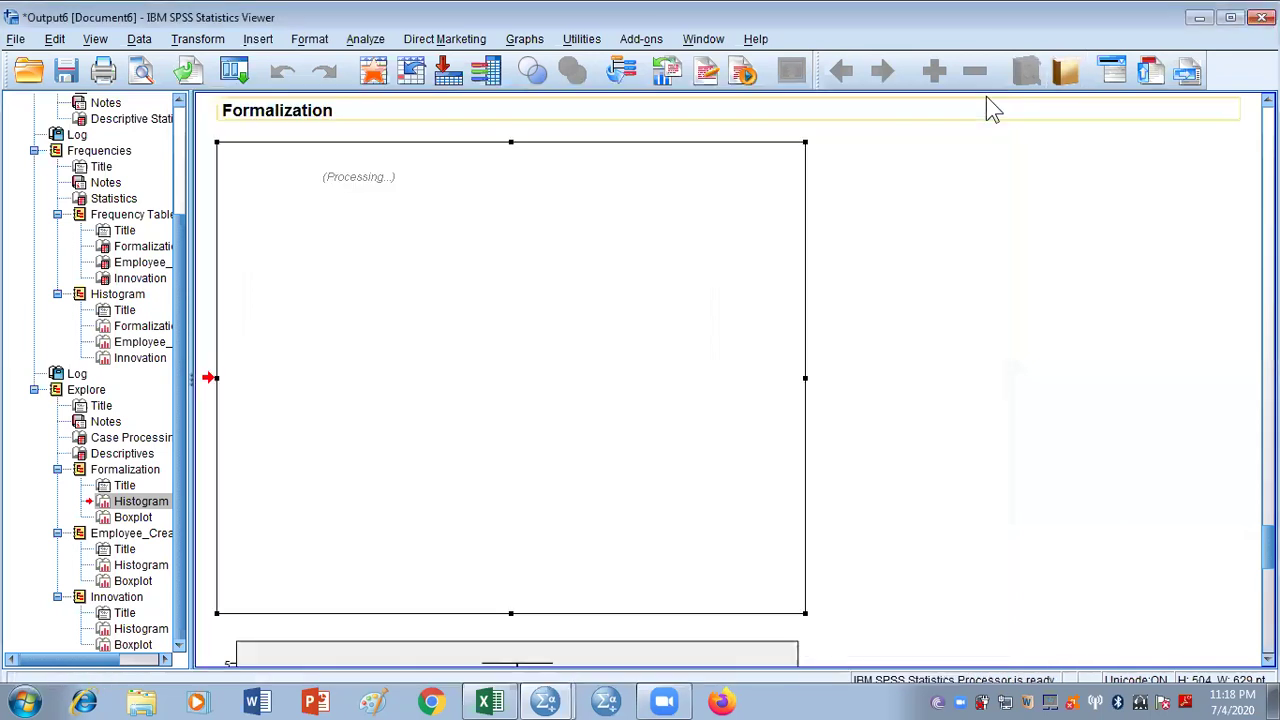
Add a Normal distribution curve to the Employee_Creativity histogram of the Explore output in the Chart Editor and close the editor
scroll(738, 386, down, 15)
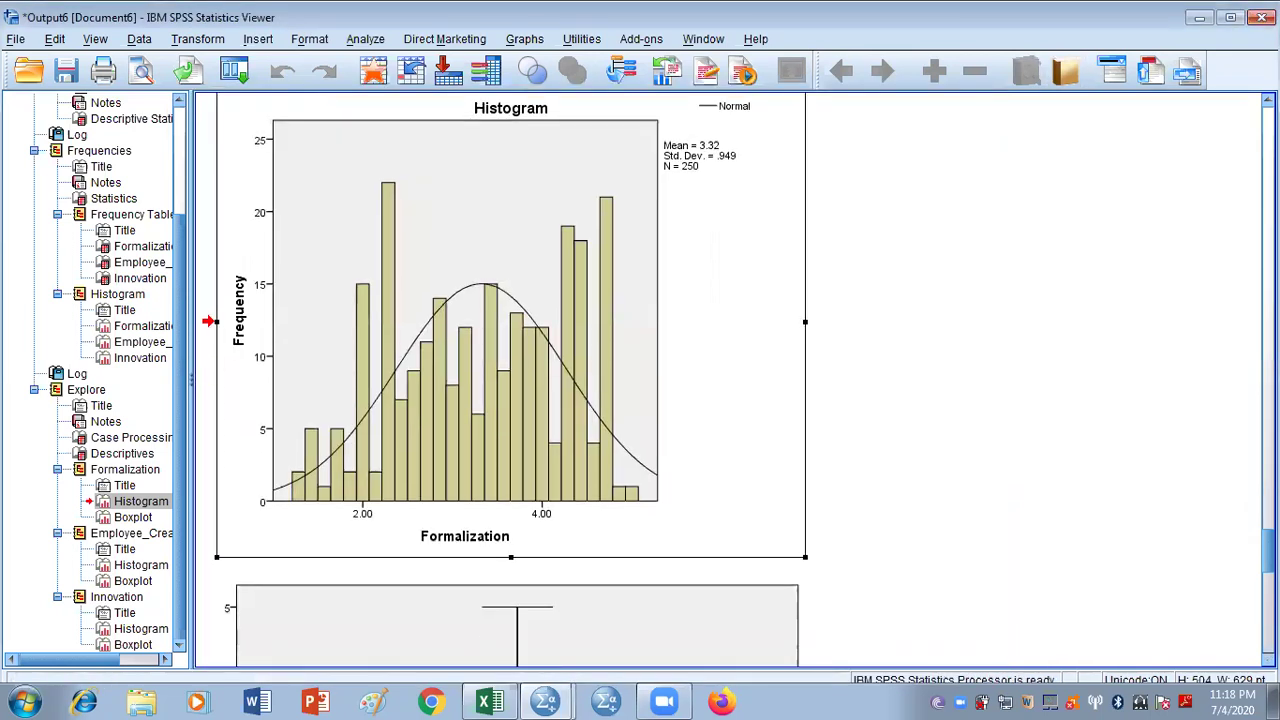
scroll(414, 429, down, 5)
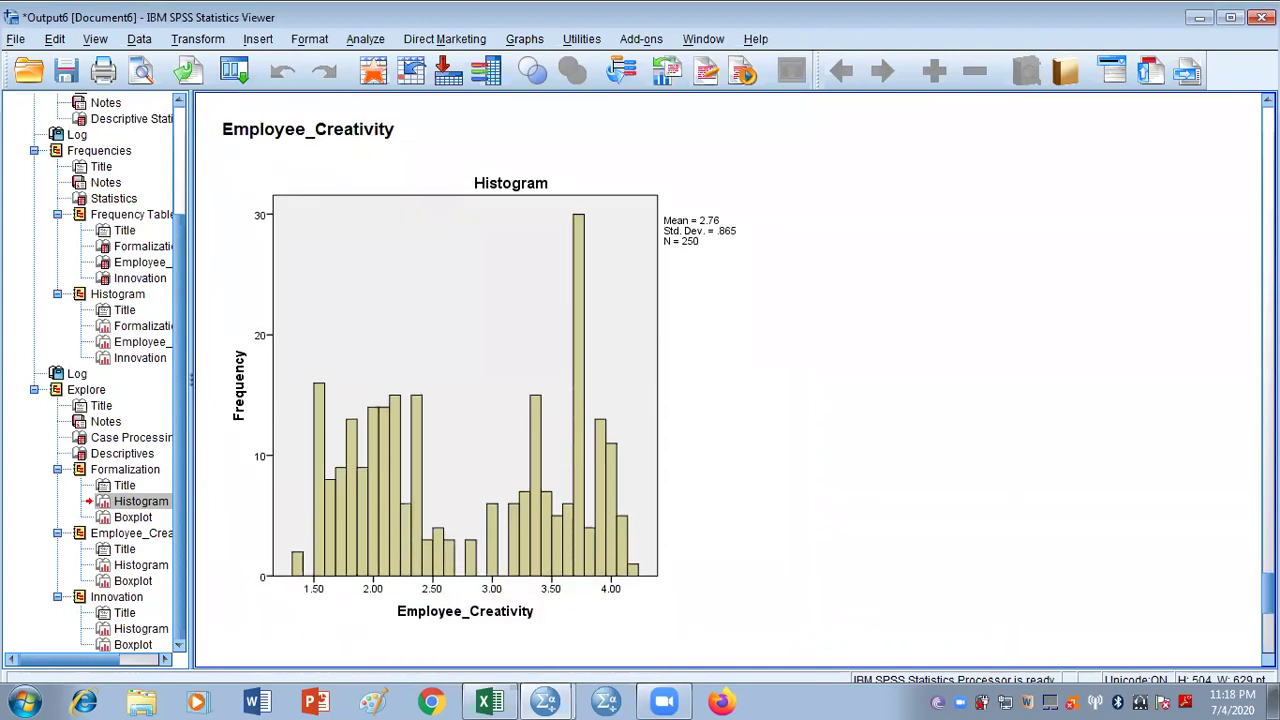
click(414, 429)
double_click(390, 365)
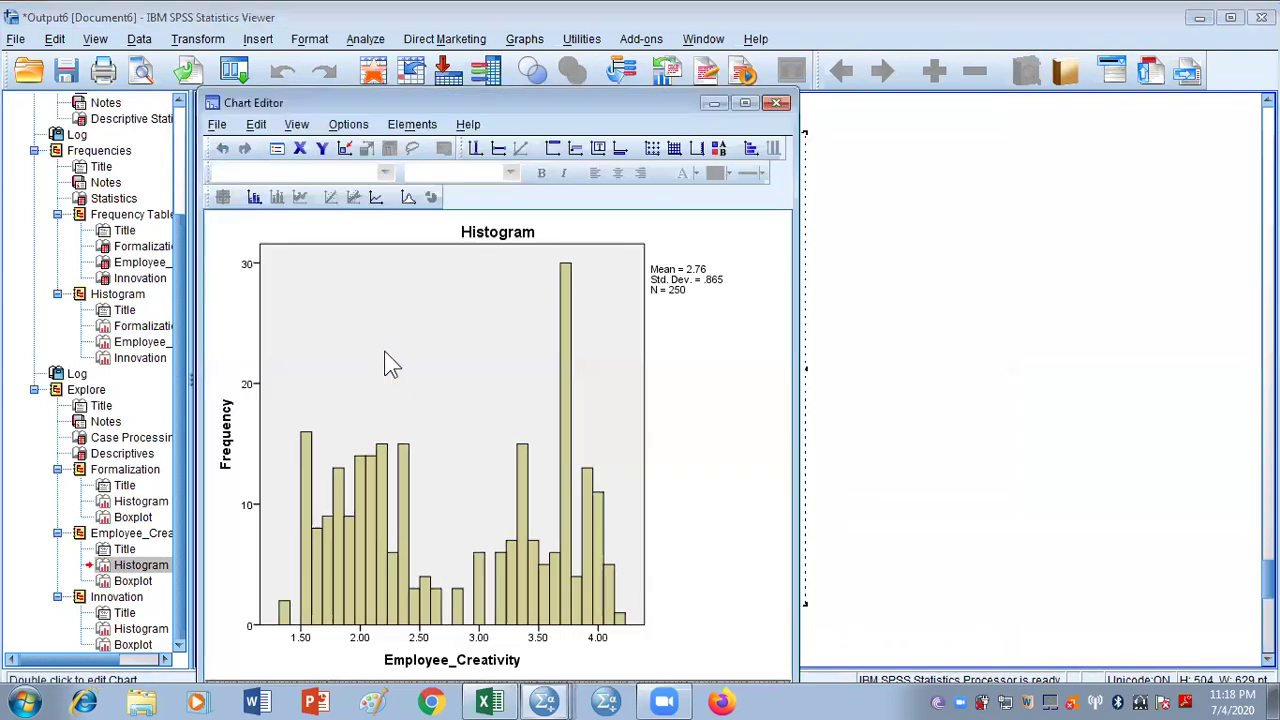
click(418, 126)
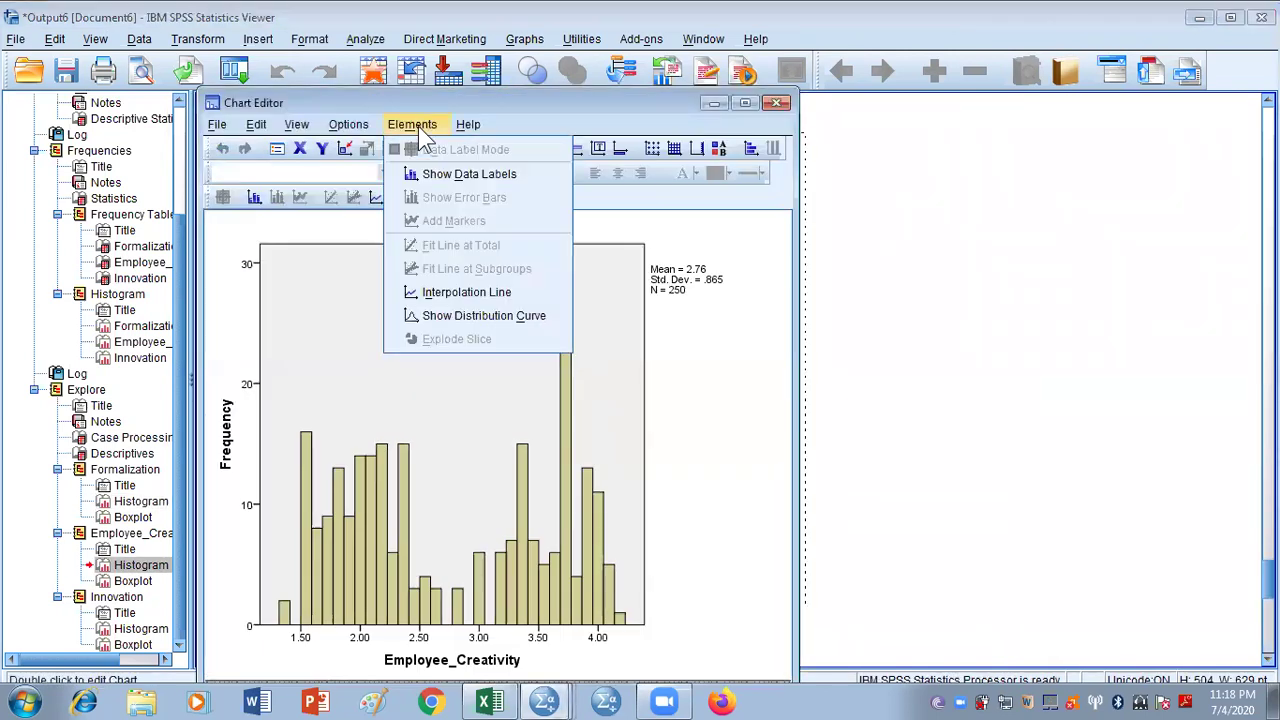
click(486, 316)
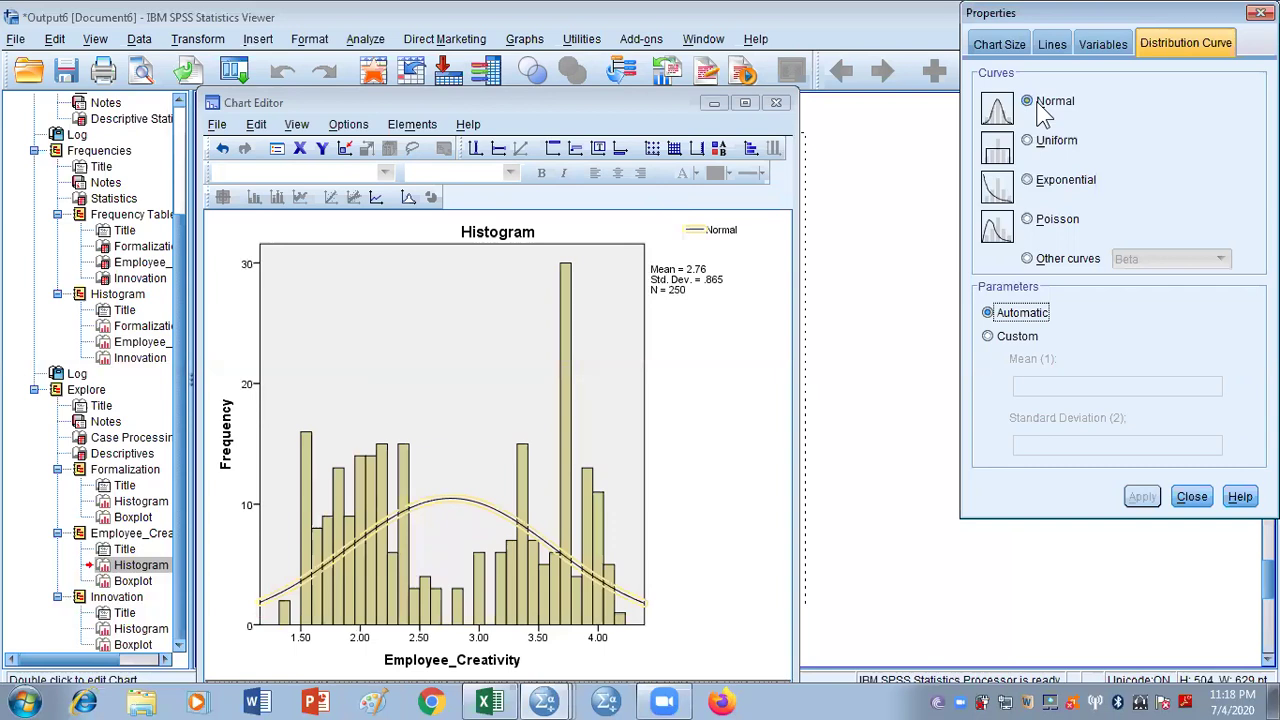
click(1259, 12)
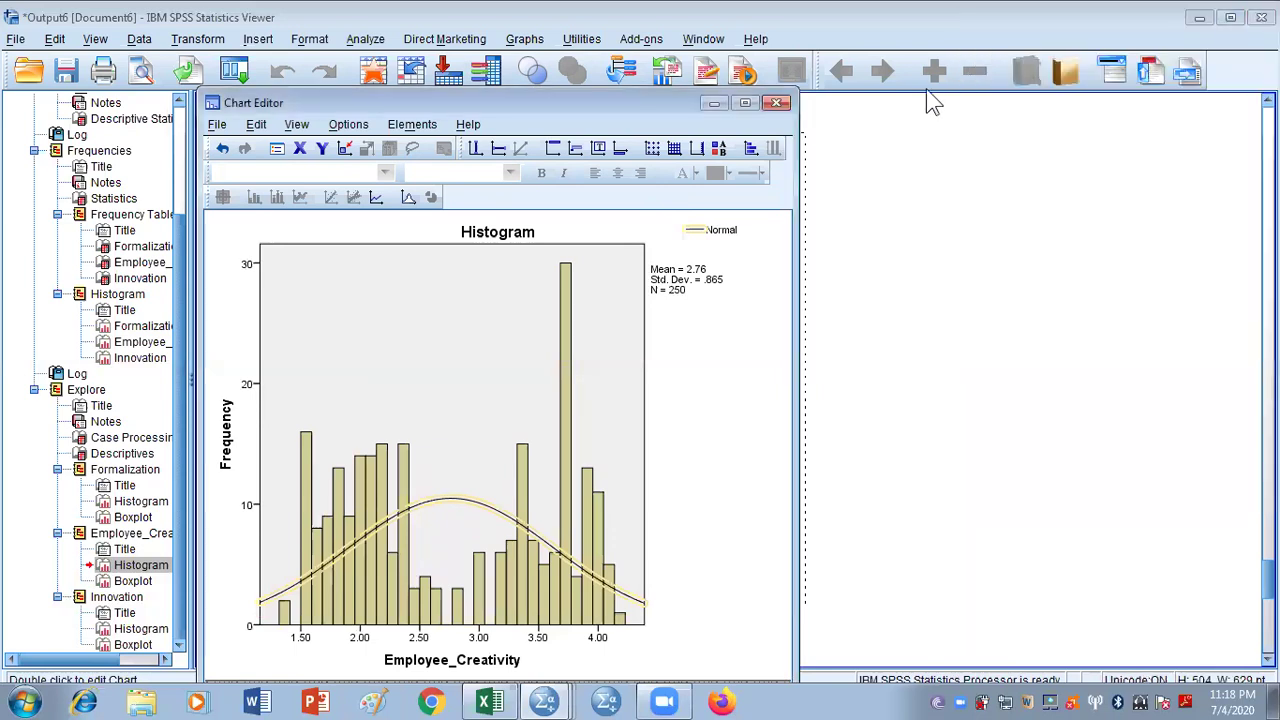
click(776, 103)
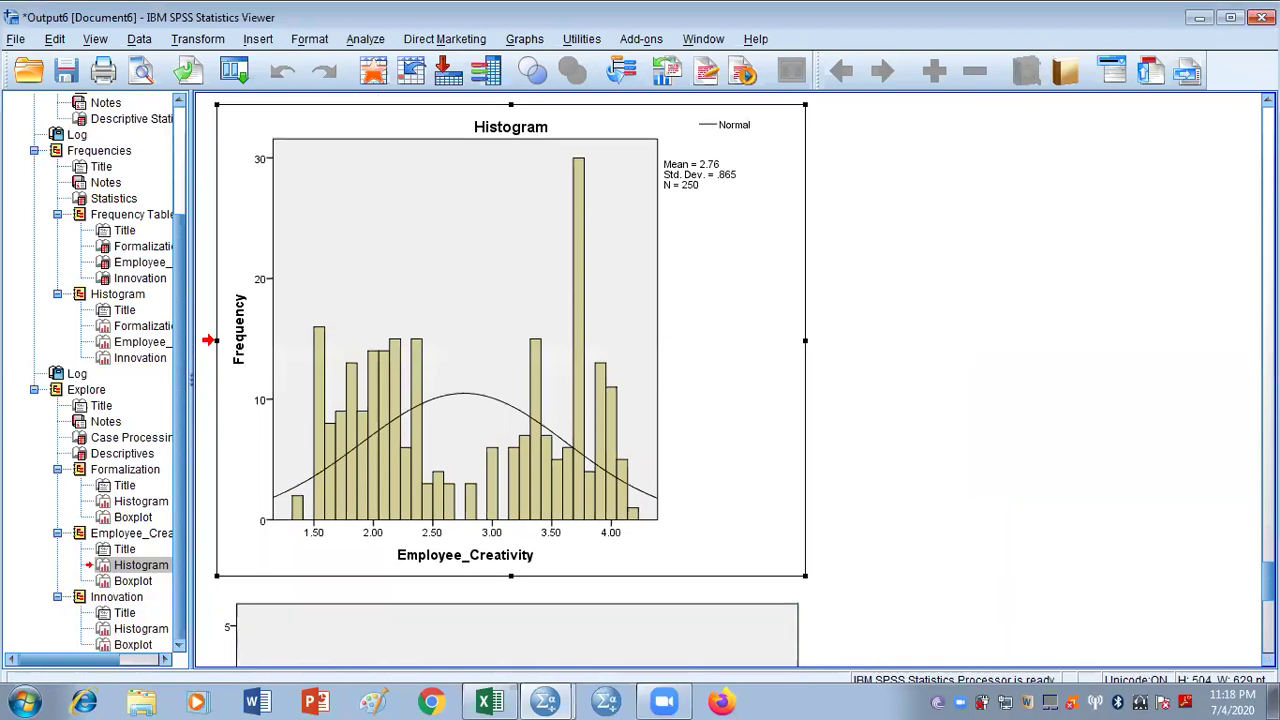
Add a Normal distribution curve to the Innovation histogram of the Explore output in the Chart Editor and close the editor
scroll(510, 380, down, 15)
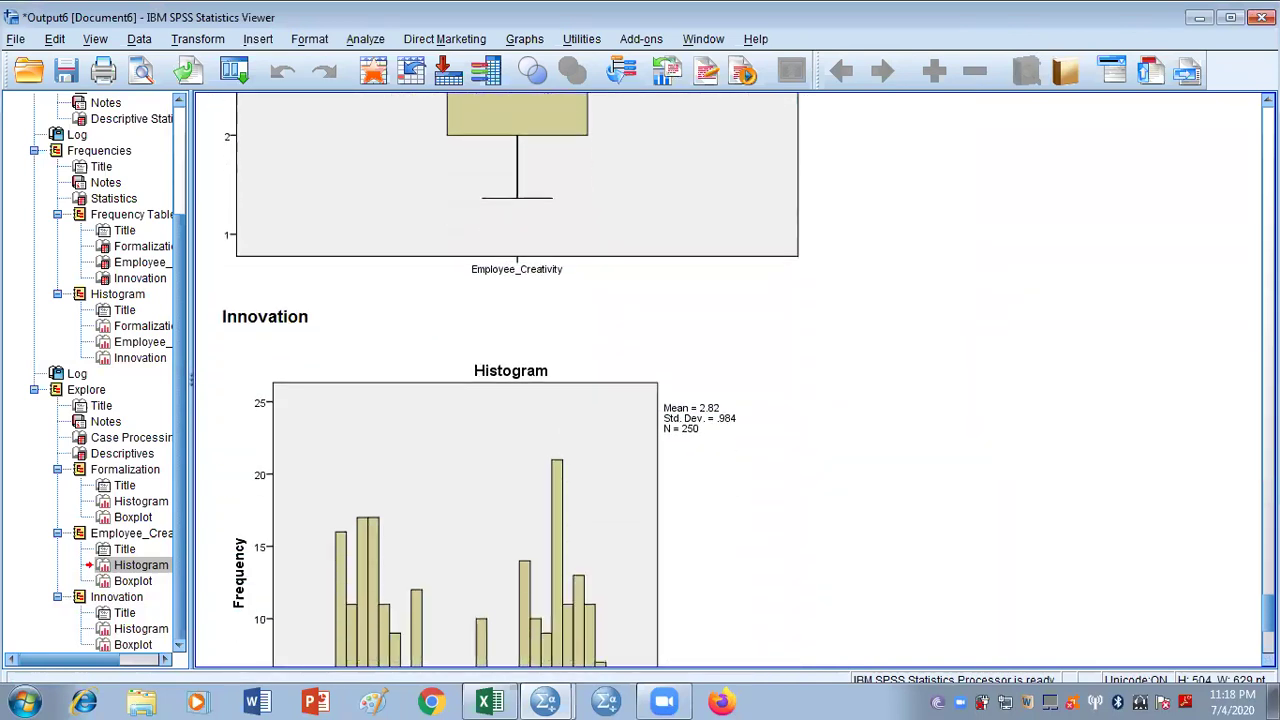
scroll(478, 435, down, 5)
double_click(478, 435)
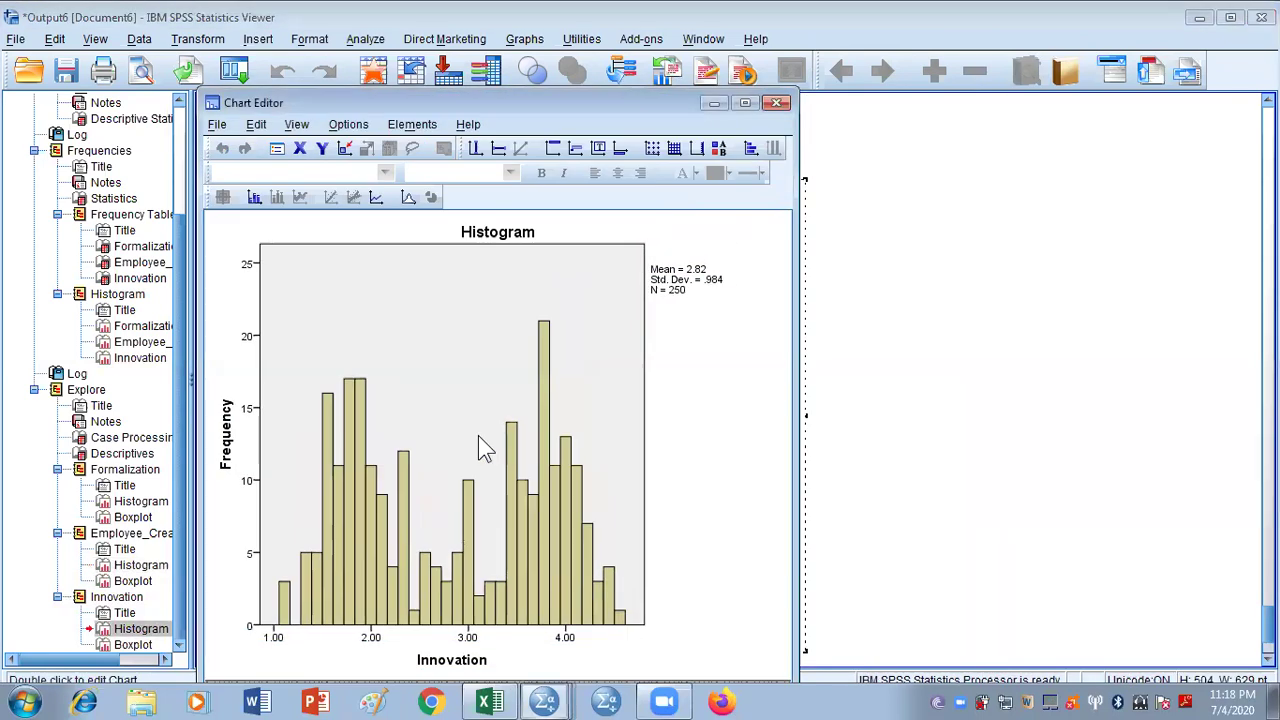
click(411, 125)
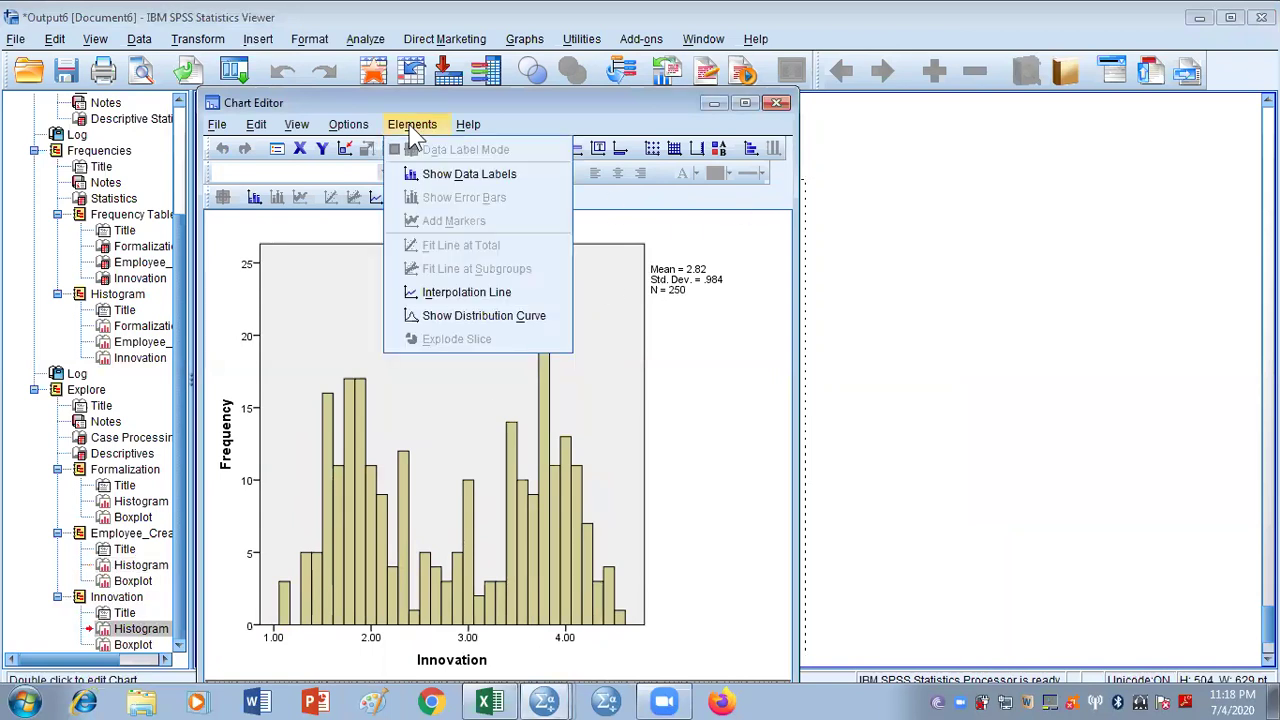
click(490, 318)
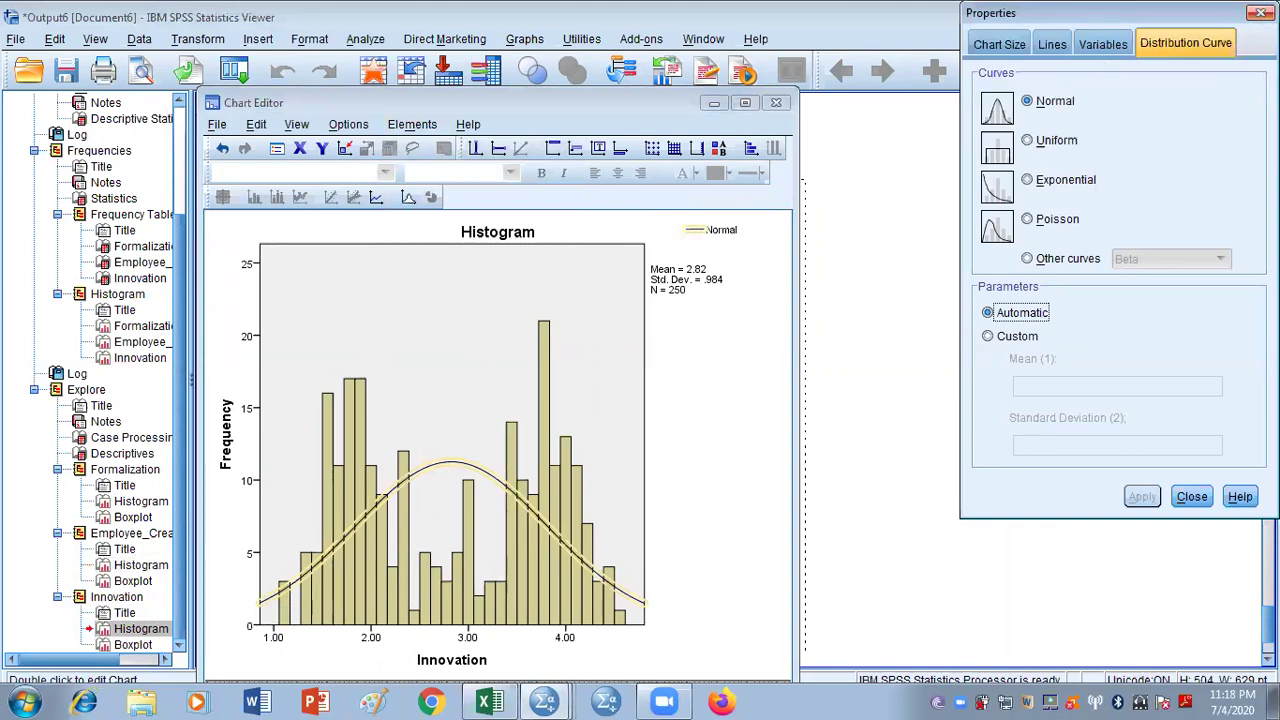
click(1258, 12)
click(777, 104)
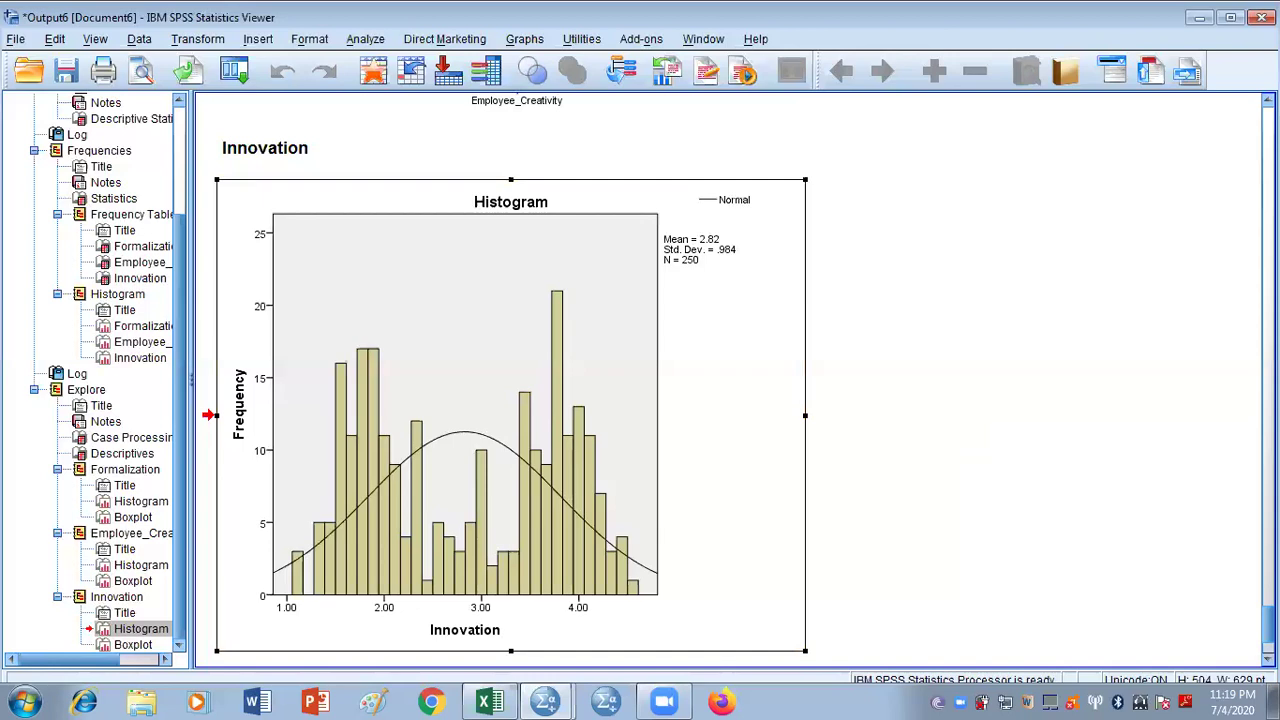
Review the Explore charts again, going back from the Innovation histogram to the Employee_Creativity boxplot and histogram
scroll(510, 380, up, 10)
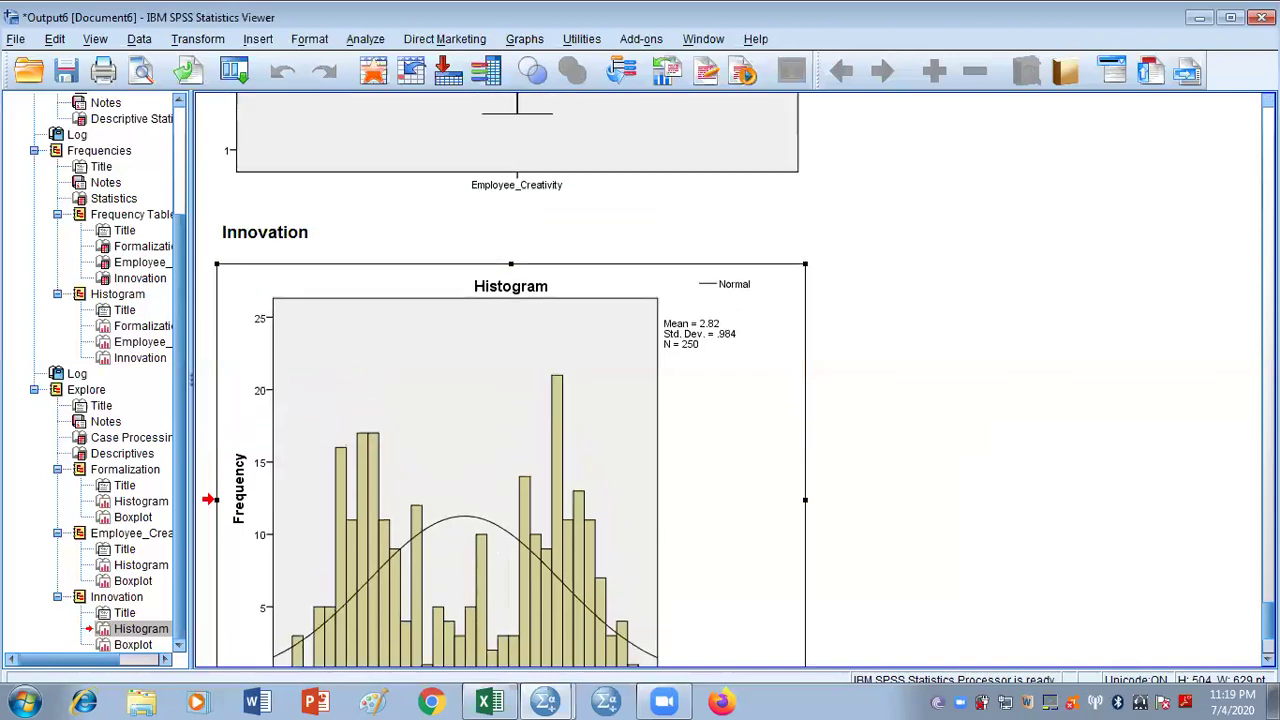
scroll(510, 380, up, 10)
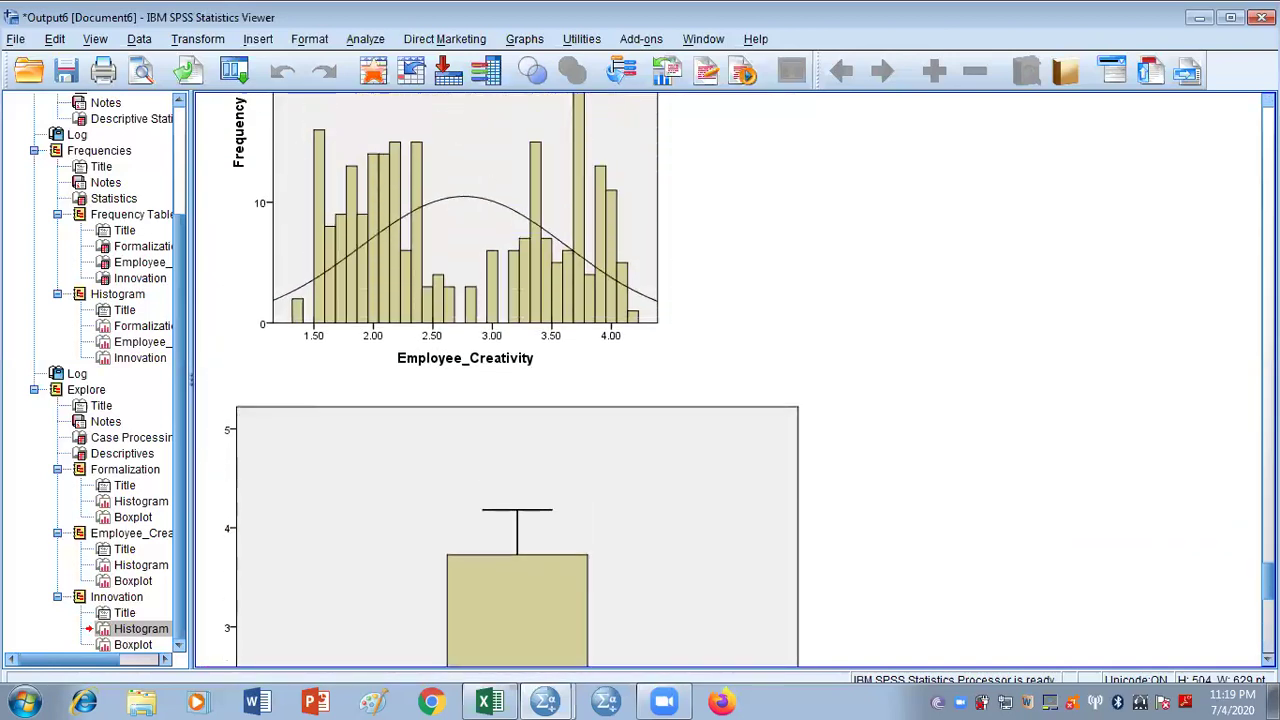